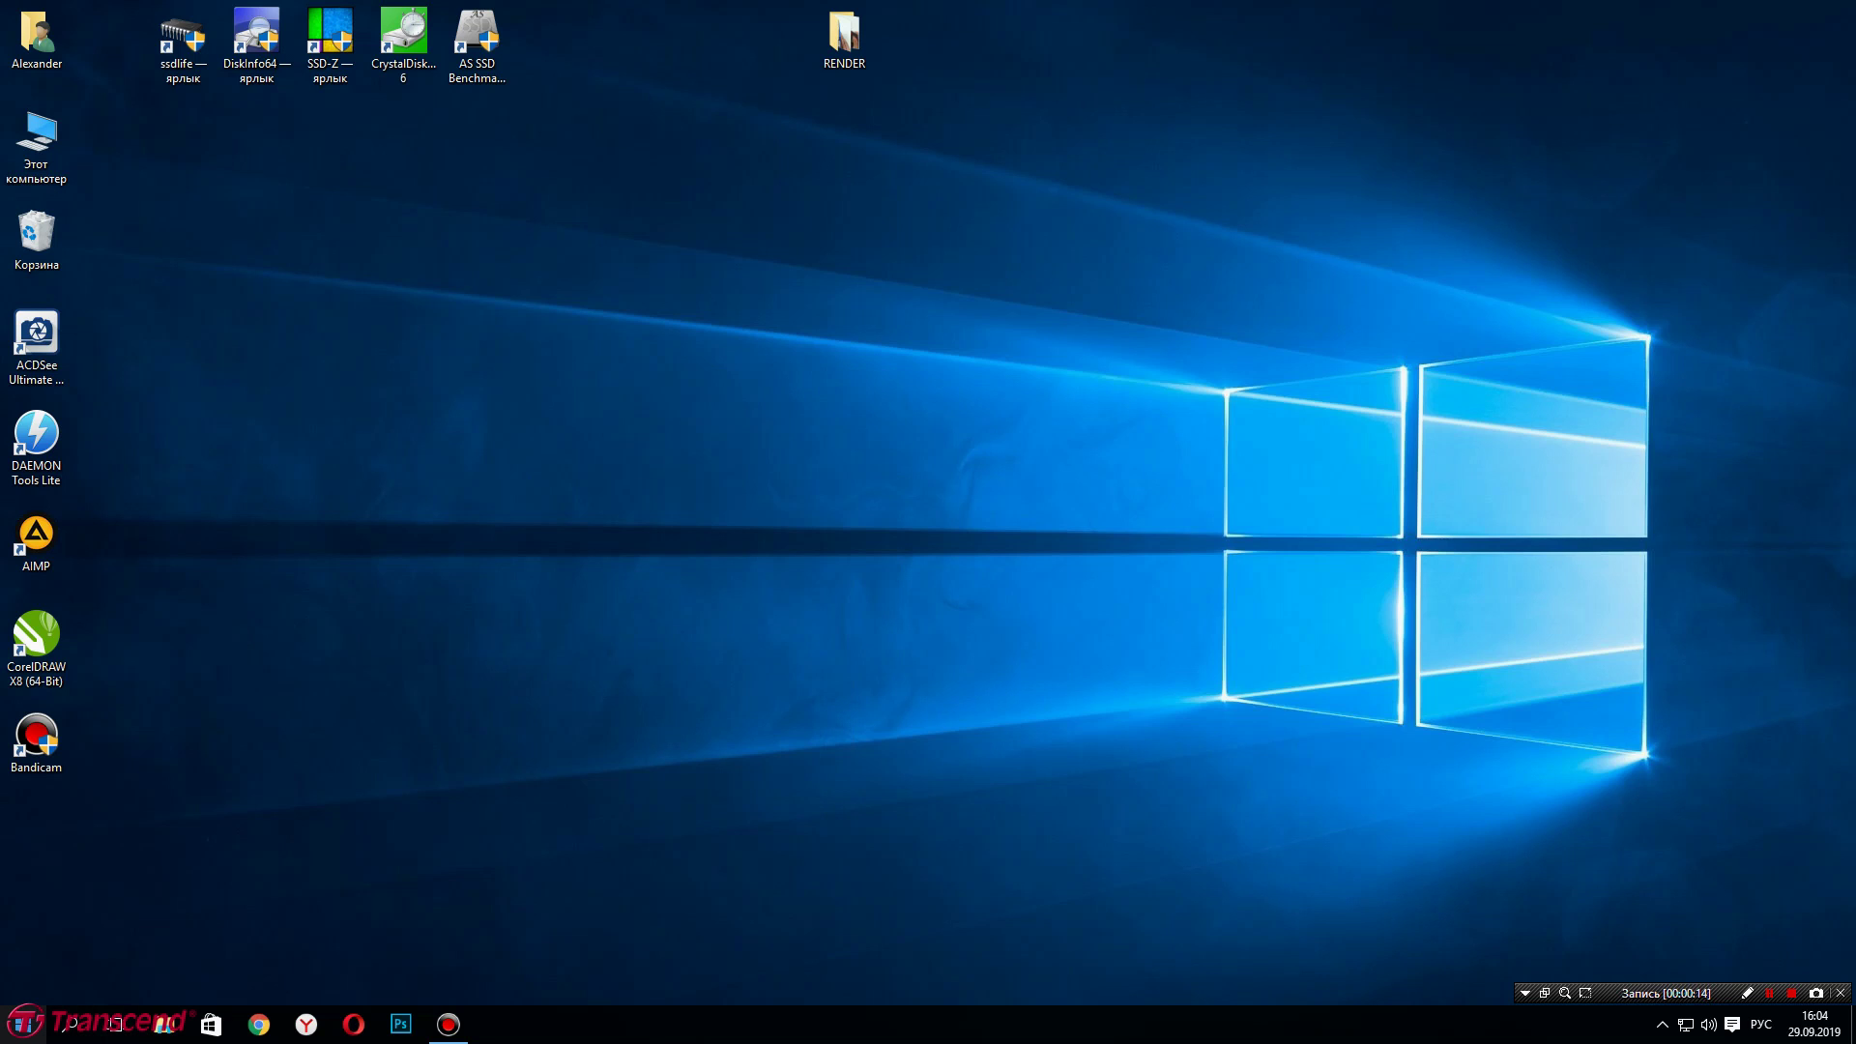
Open Disk Management to check the installed drives and their capacities, and return to the desktop.
right_click(19, 1025)
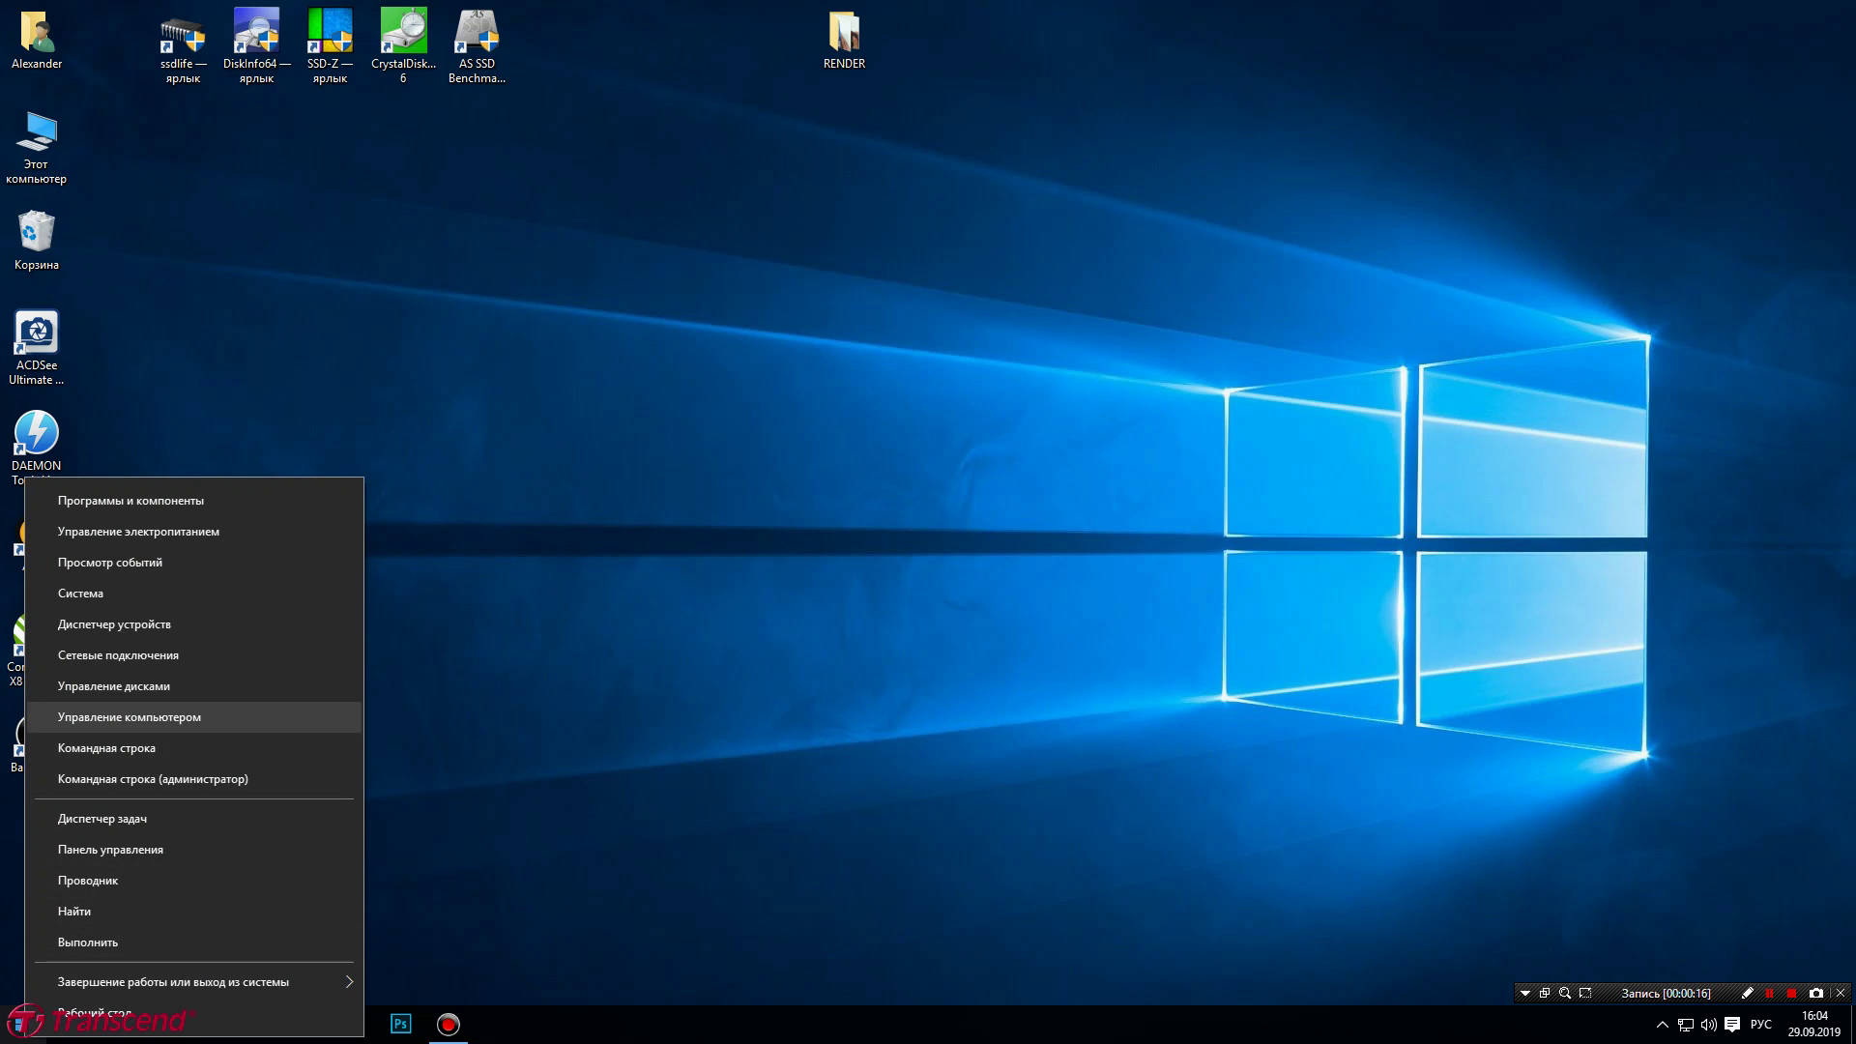
left_click(114, 686)
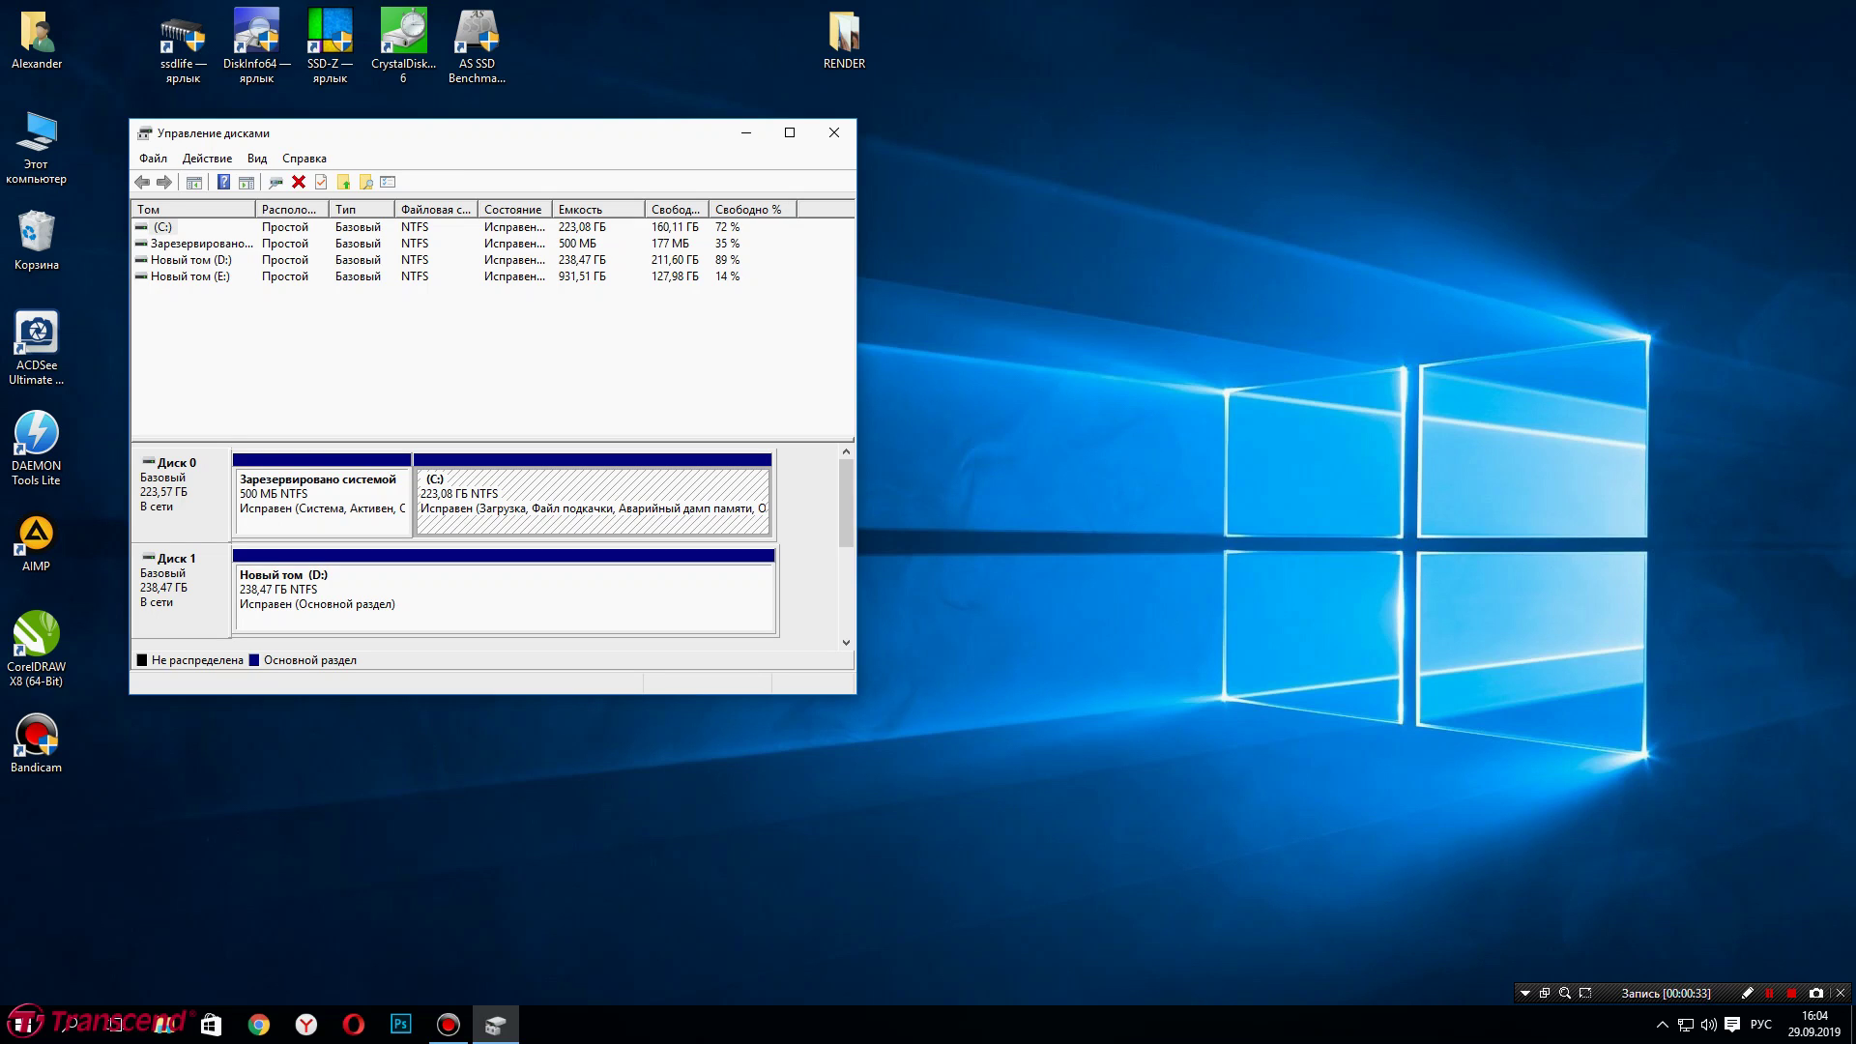
key("super+d")
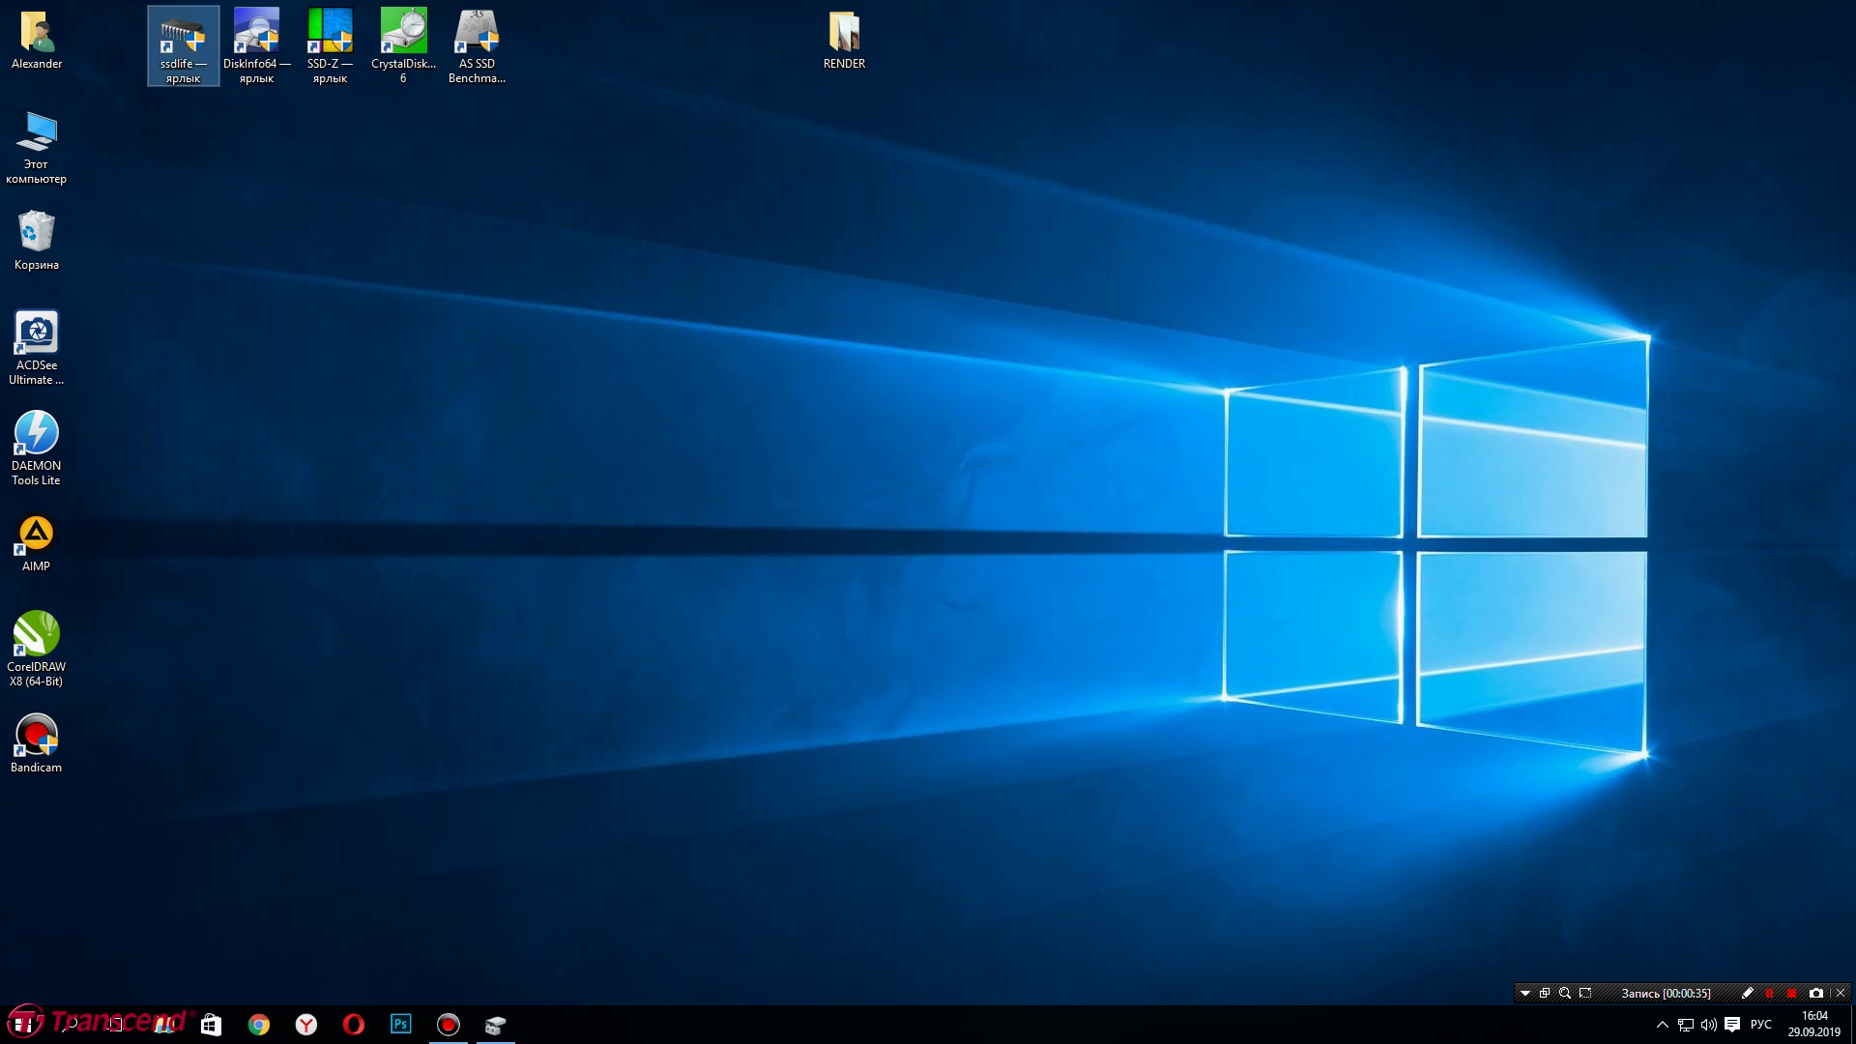
Launch SSDLife Pro and move its window aside to make room for other utilities.
double_click(182, 44)
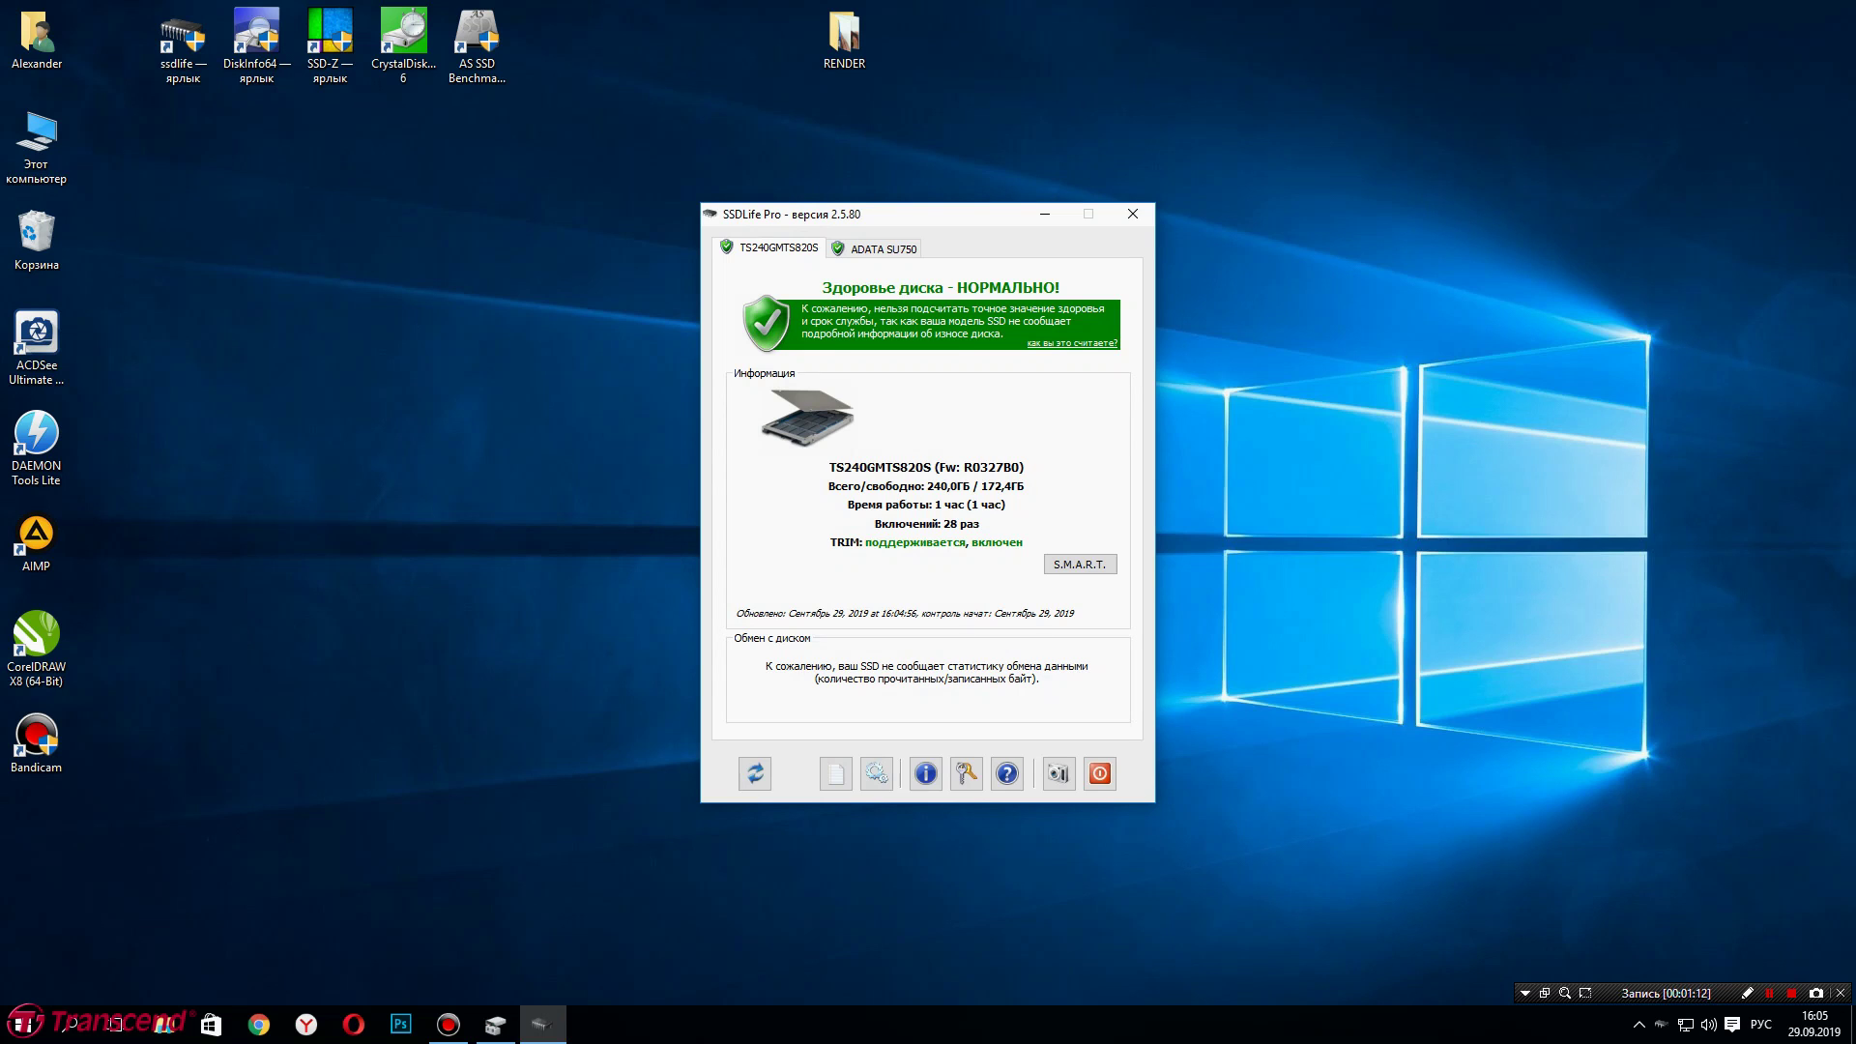
left_click_drag(967, 217, 371, 111)
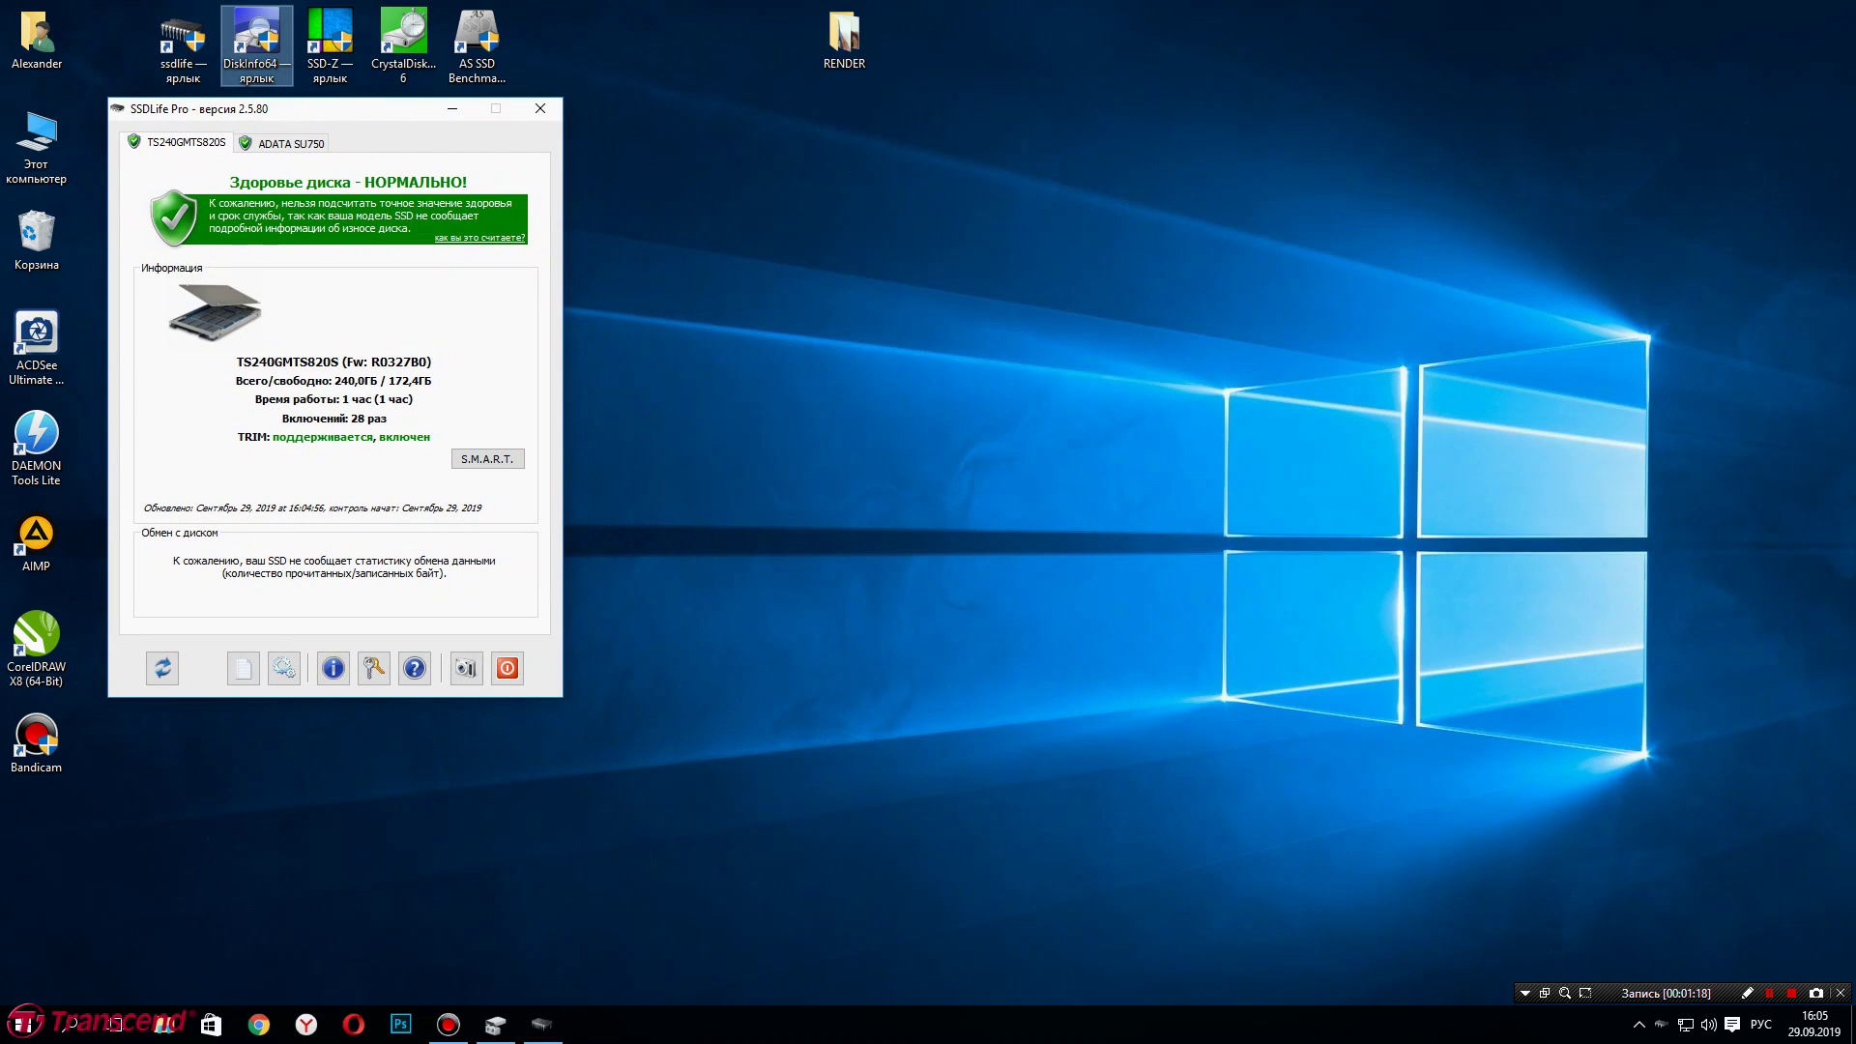
Launch CrystalDiskInfo and look at the ADATA SU750 on D: before returning to the Transcend drive on C:.
double_click(256, 44)
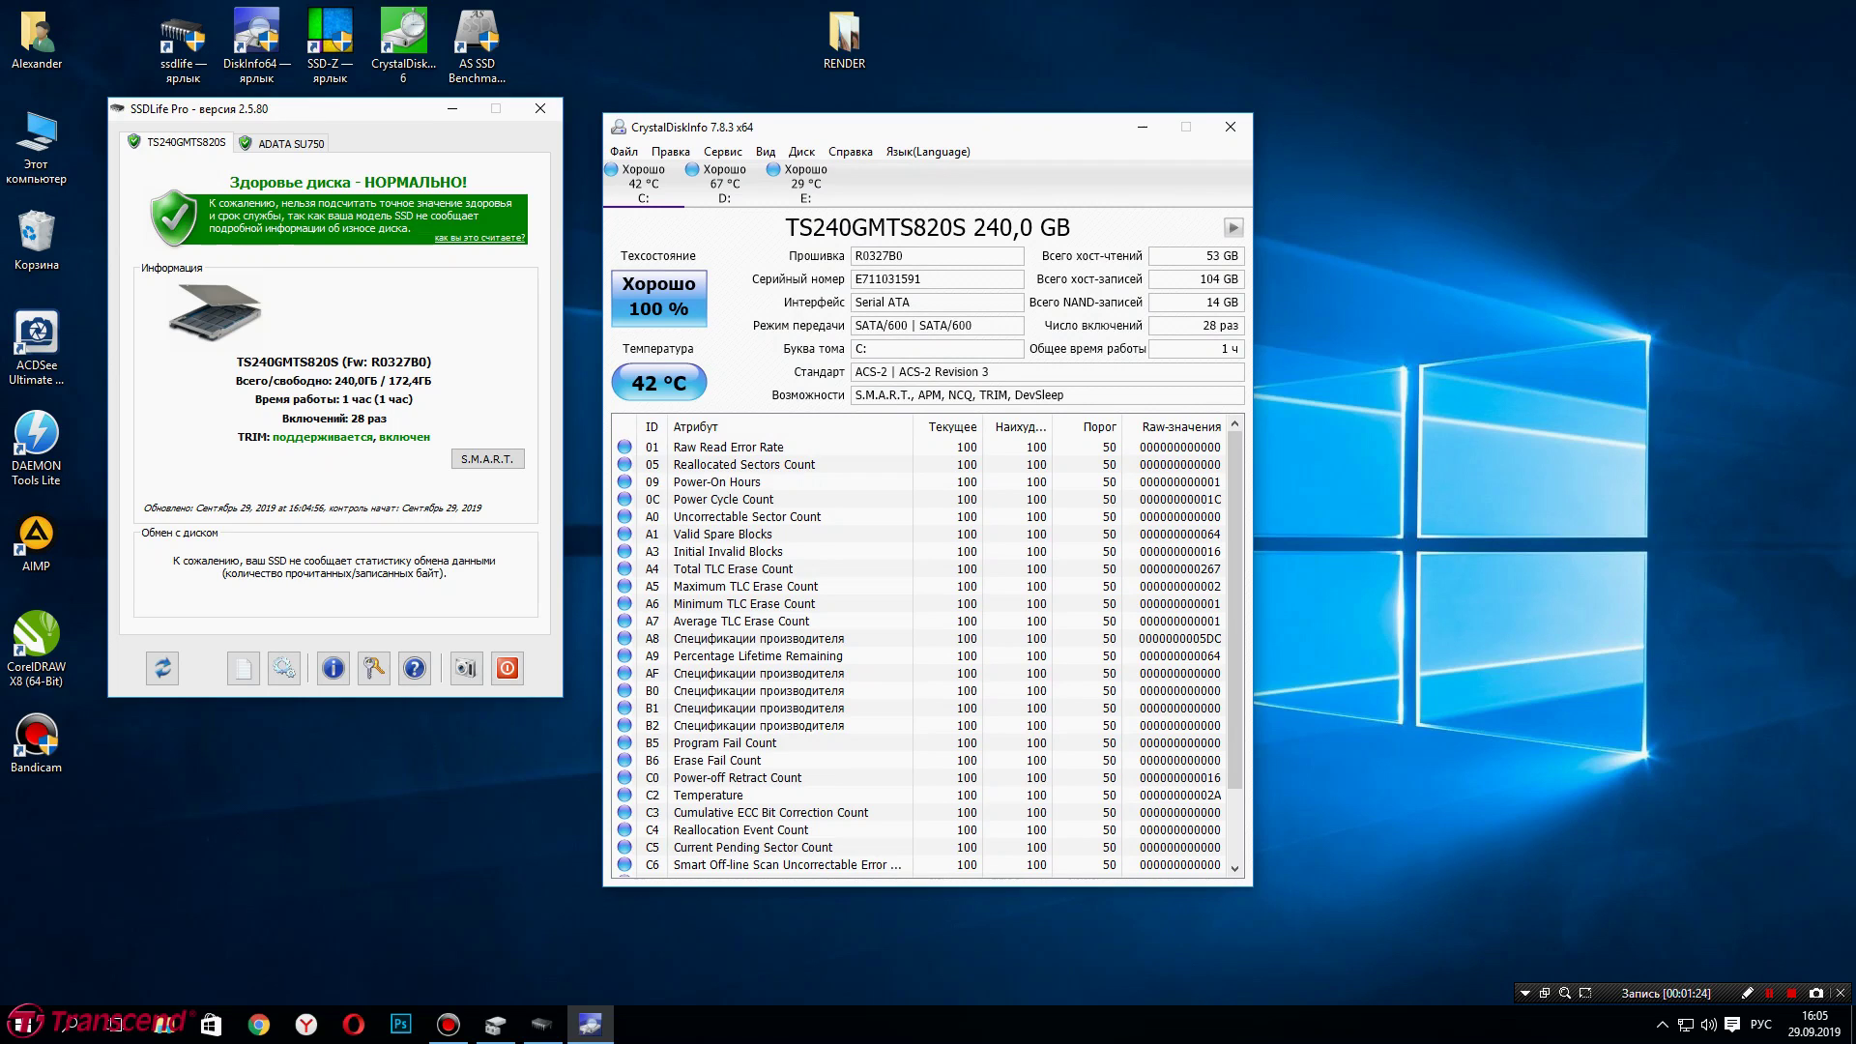
left_click(725, 184)
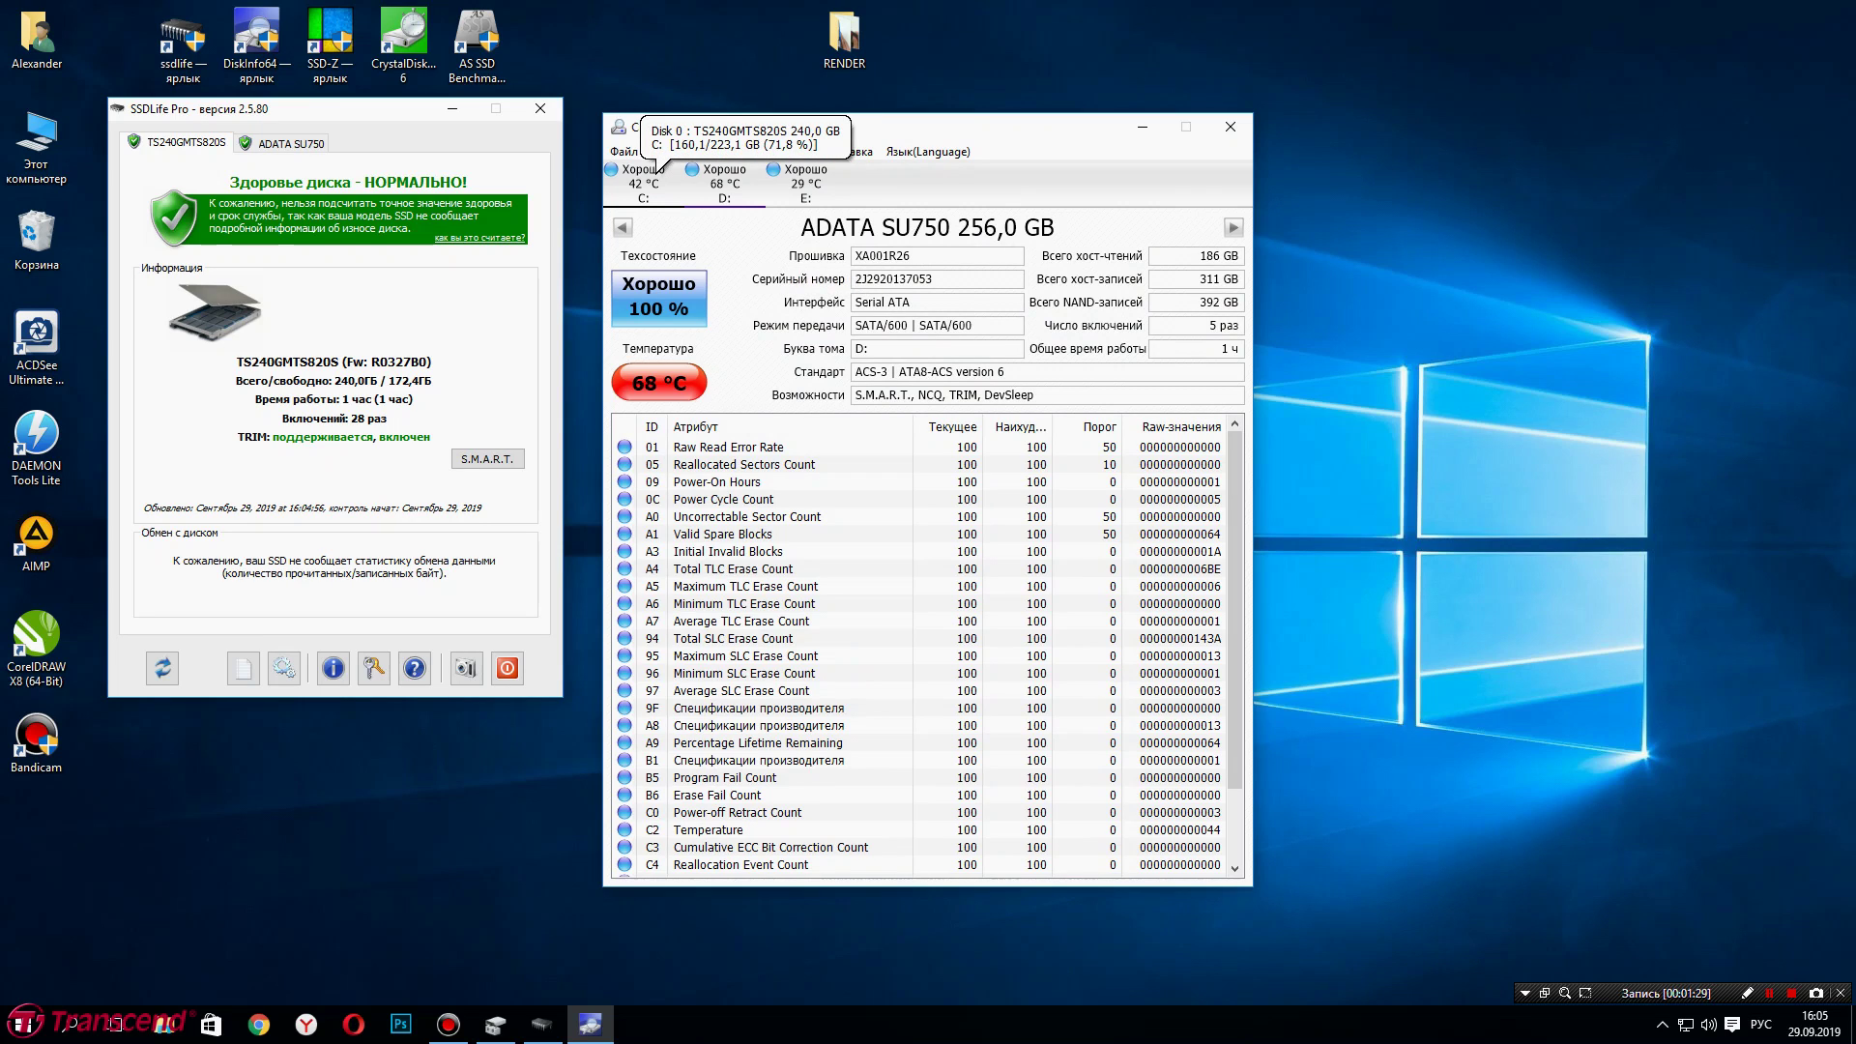
left_click(660, 172)
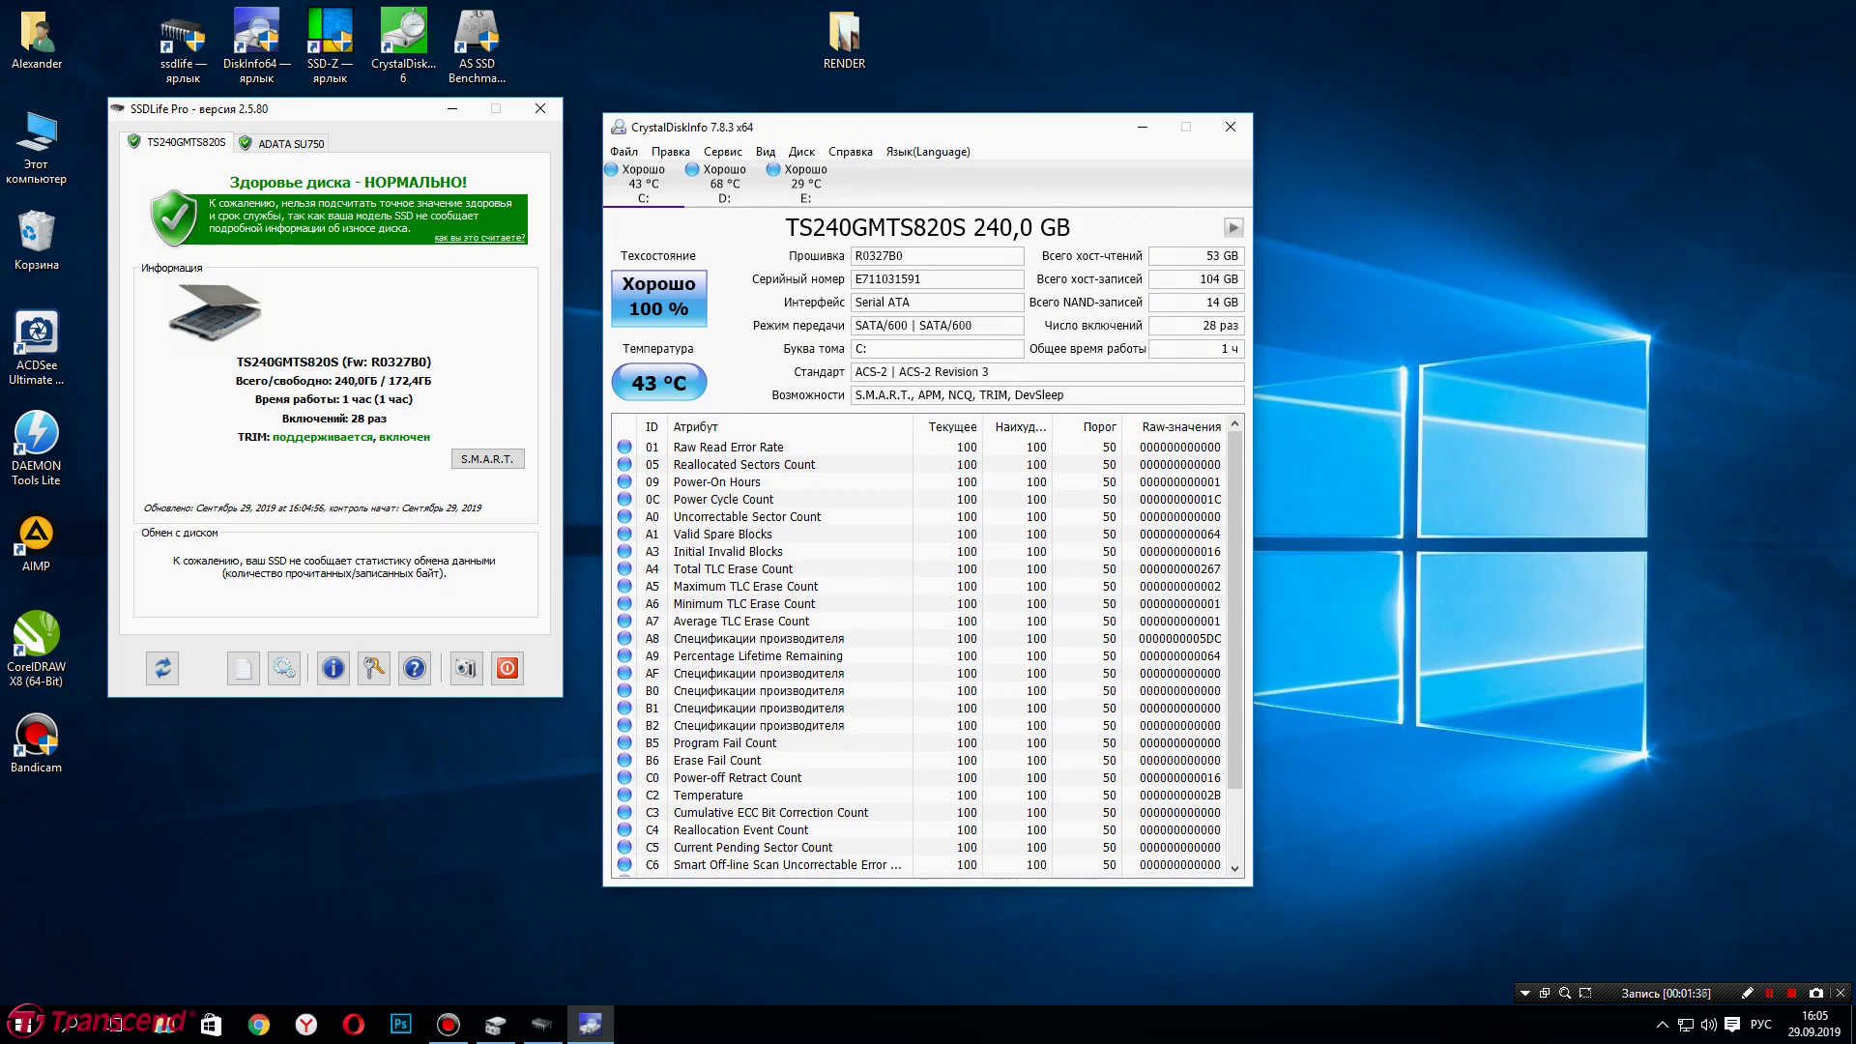
Select the Total LBA Write attribute of drive C: and switch CrystalDiskInfo's raw values to decimal.
scroll(928, 653, "down", 2)
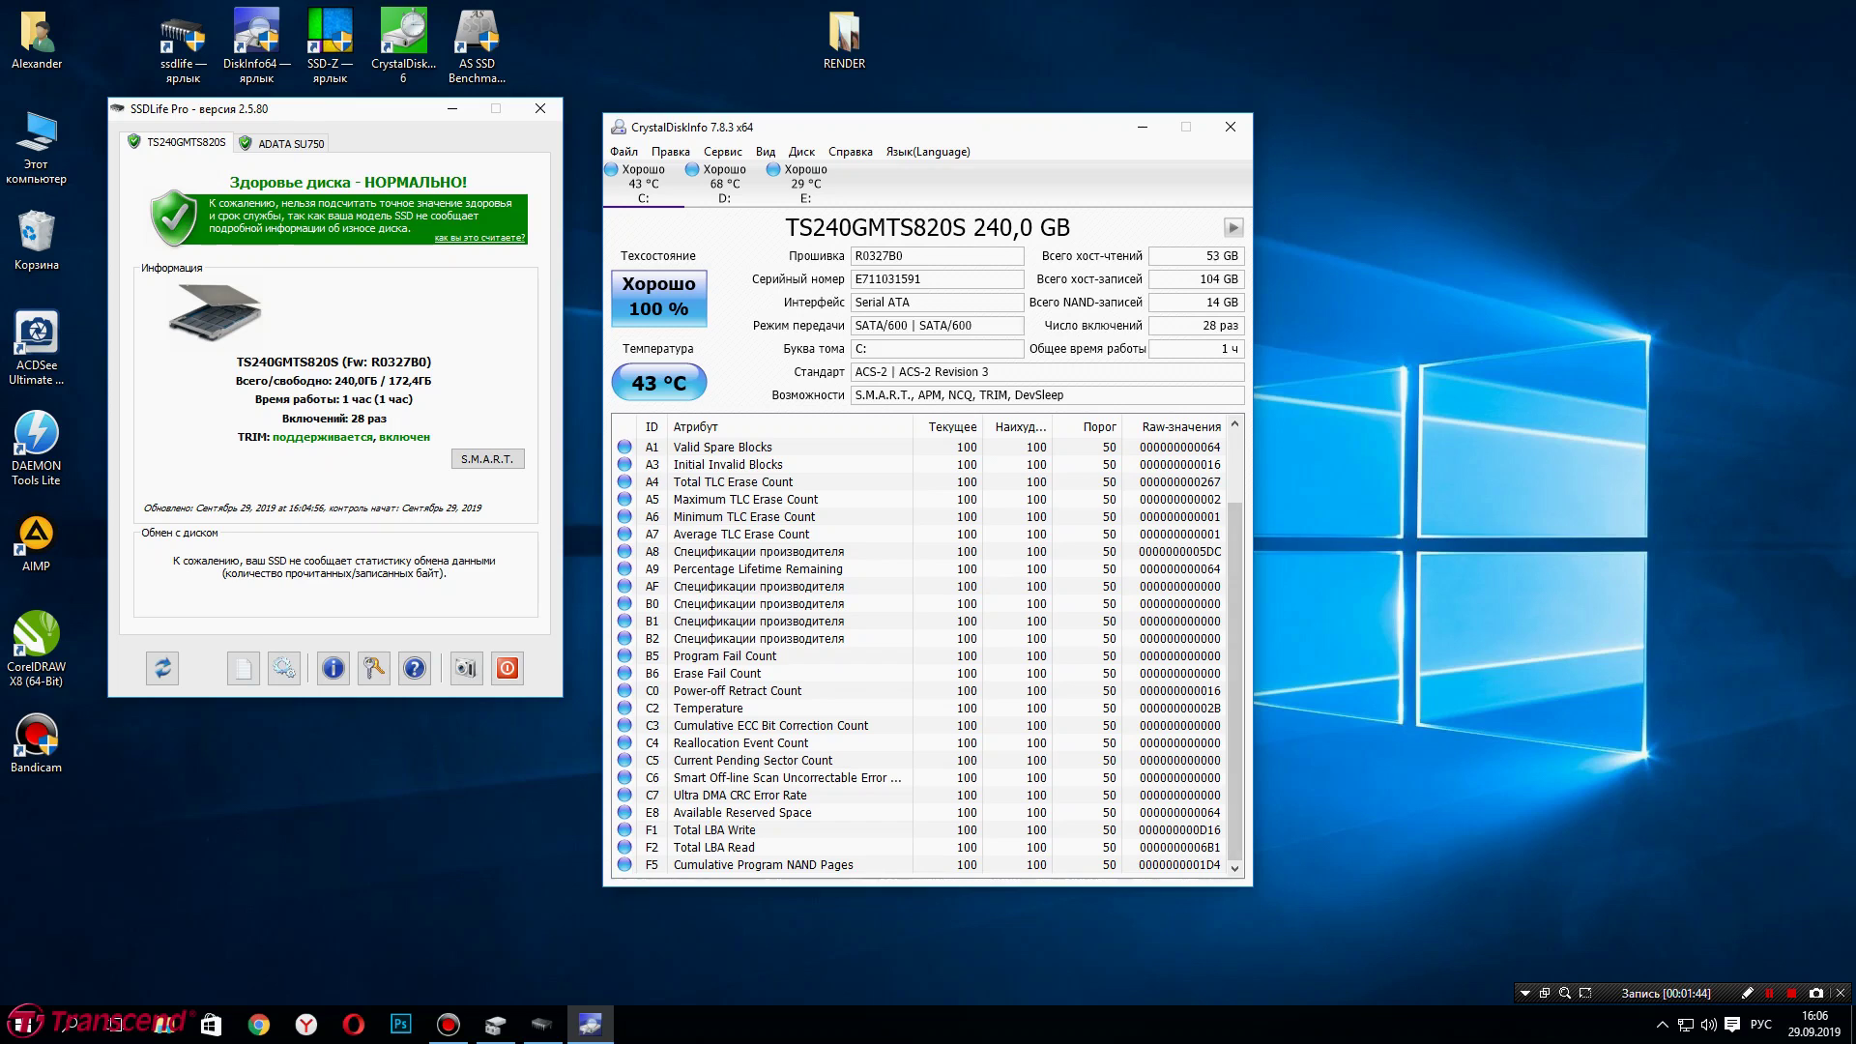
left_click(735, 829)
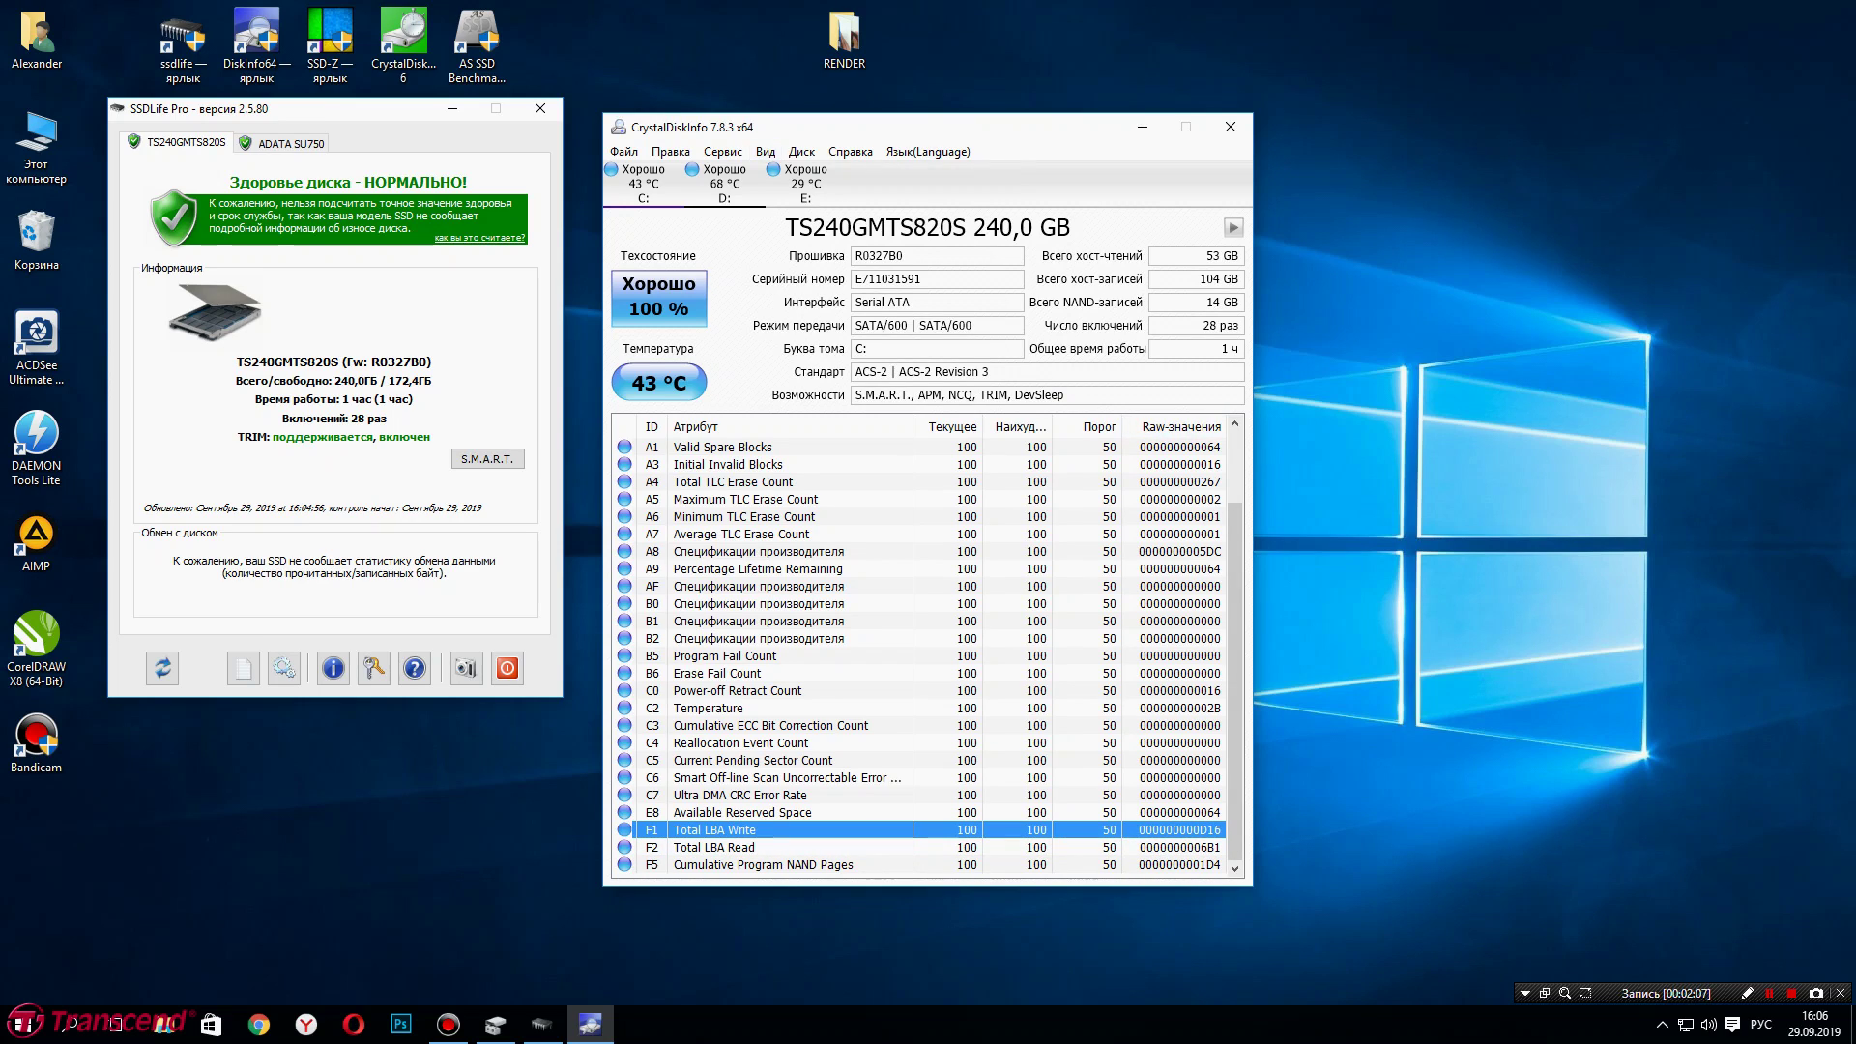
left_click(724, 152)
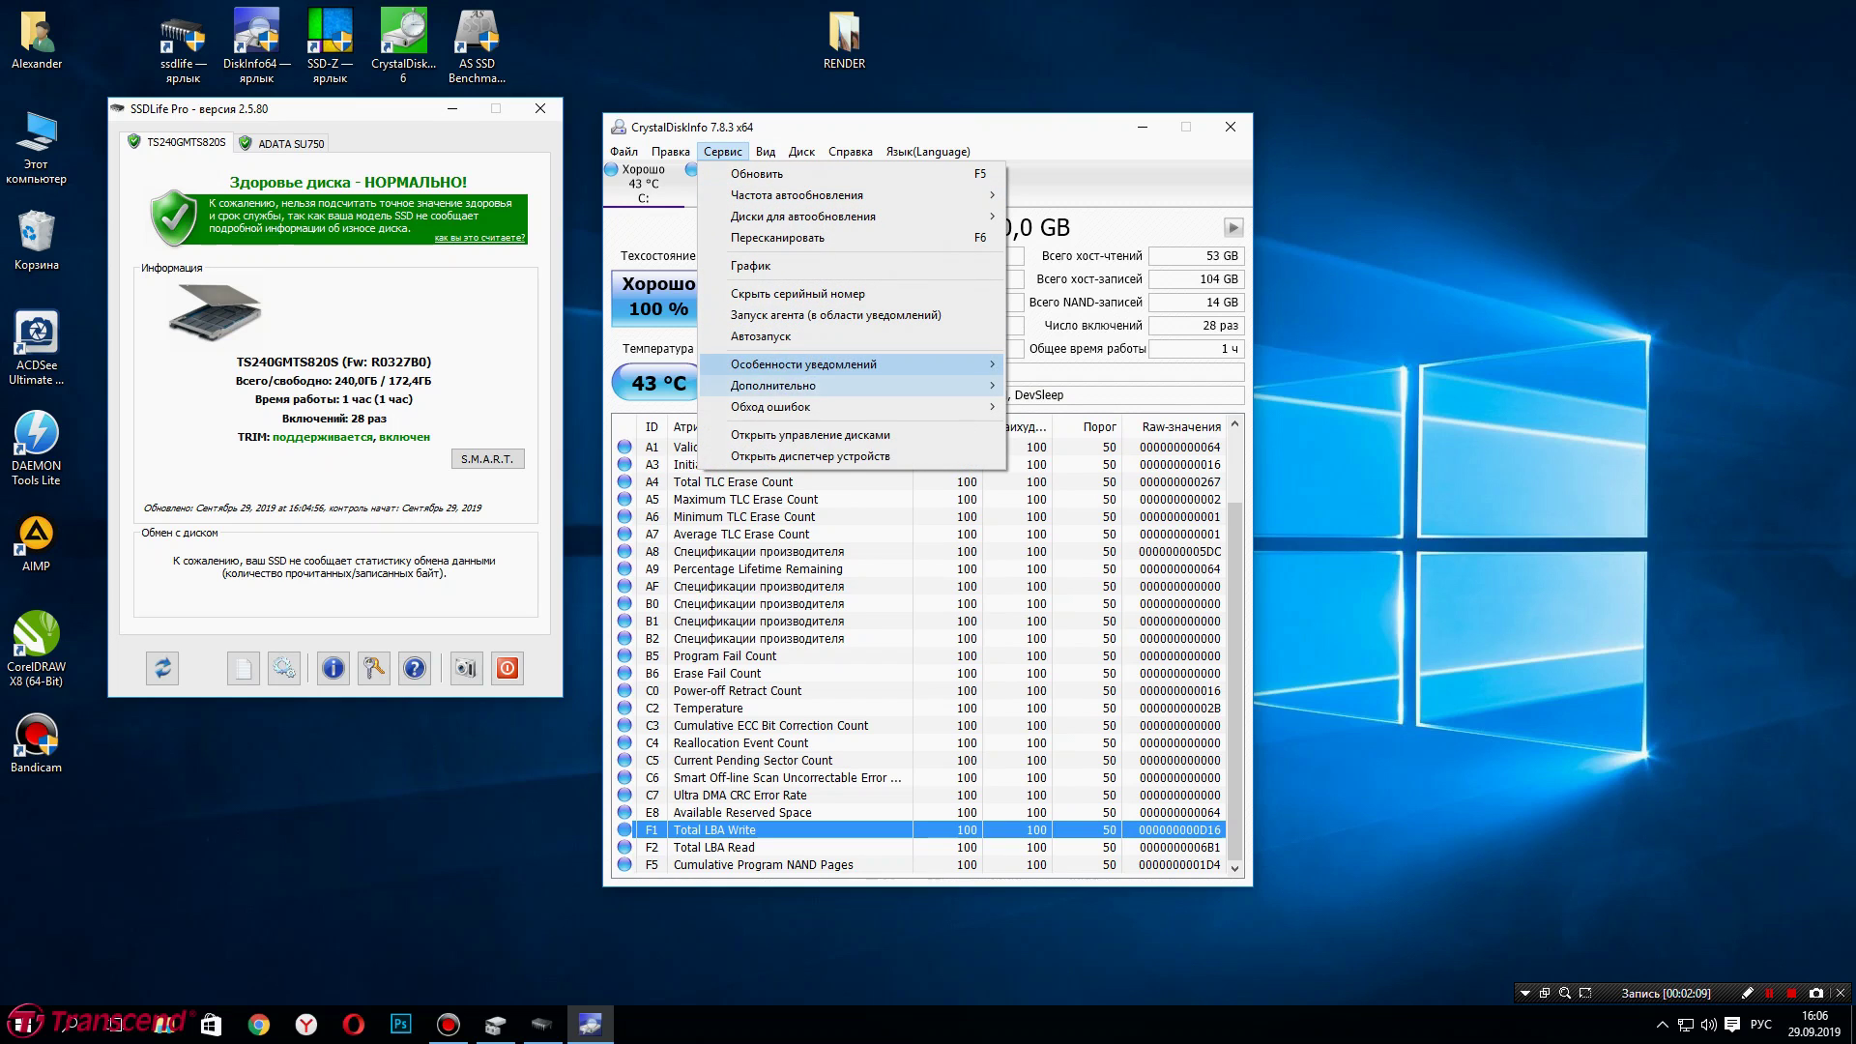
mouse_move(821, 384)
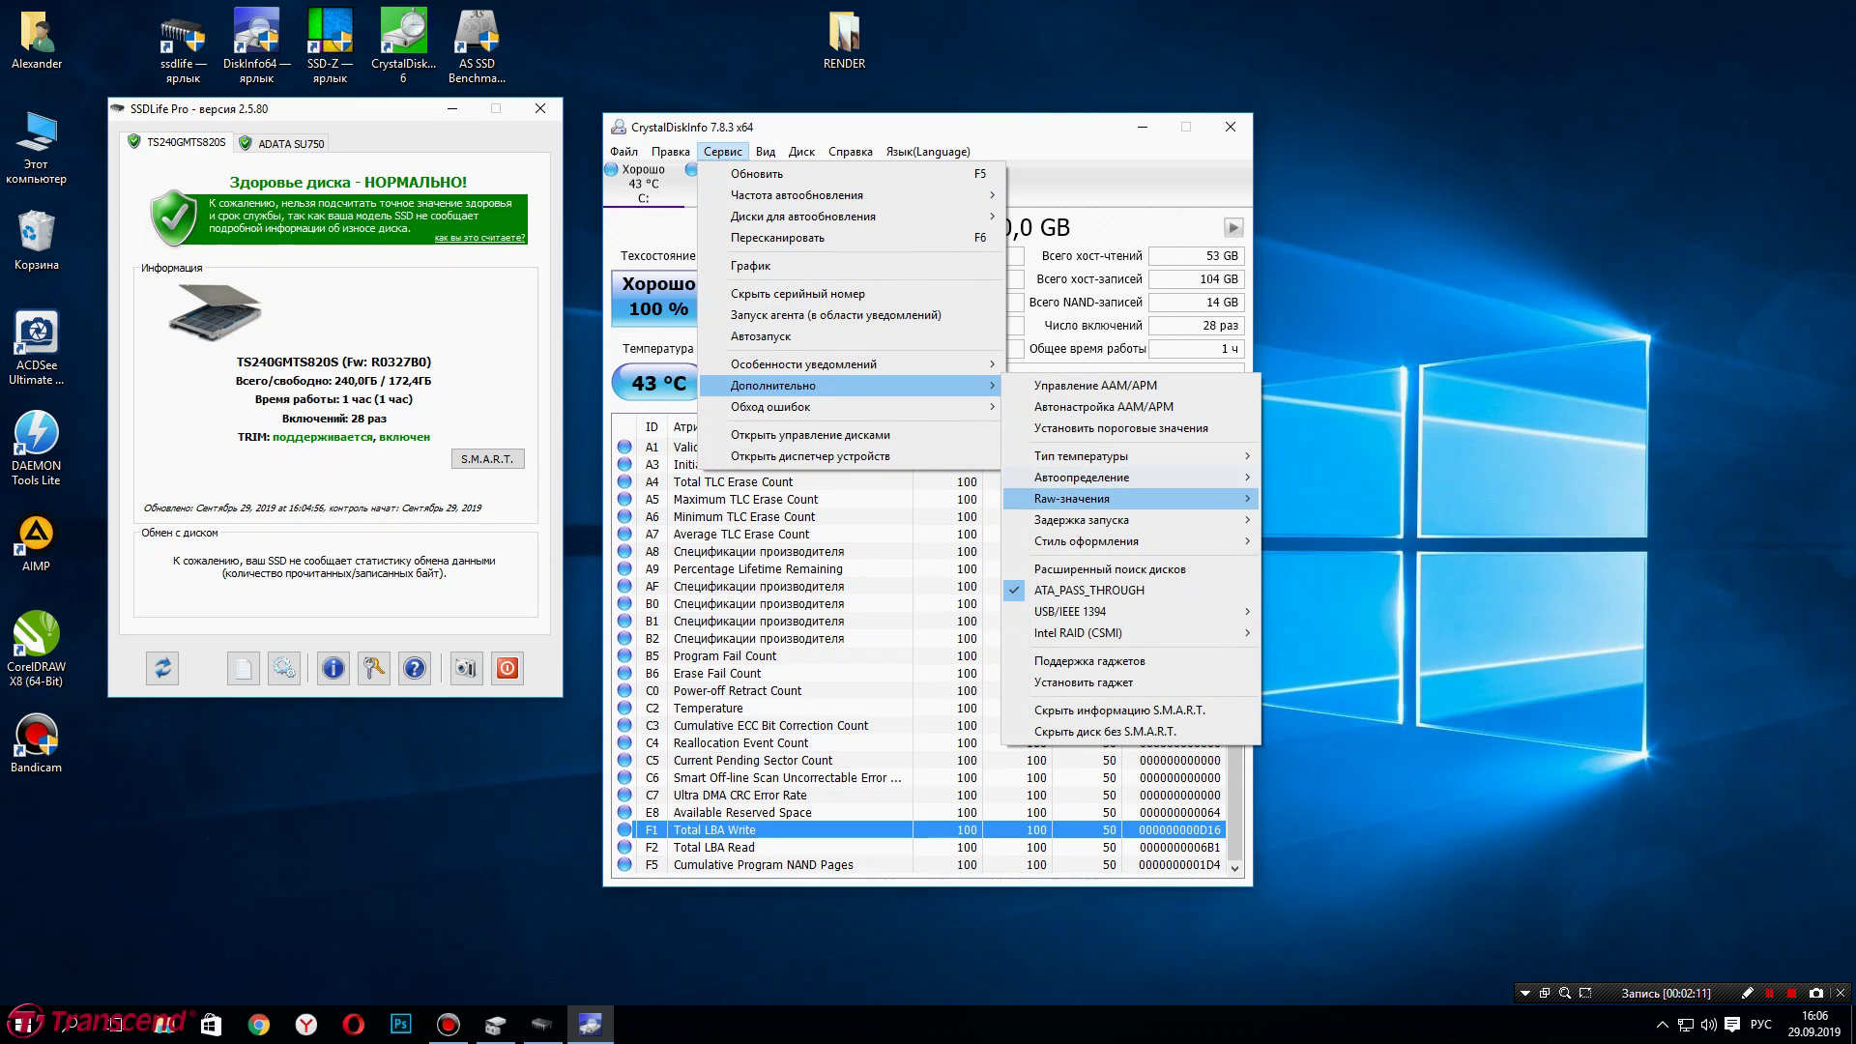
mouse_move(1083, 498)
left_click(1310, 519)
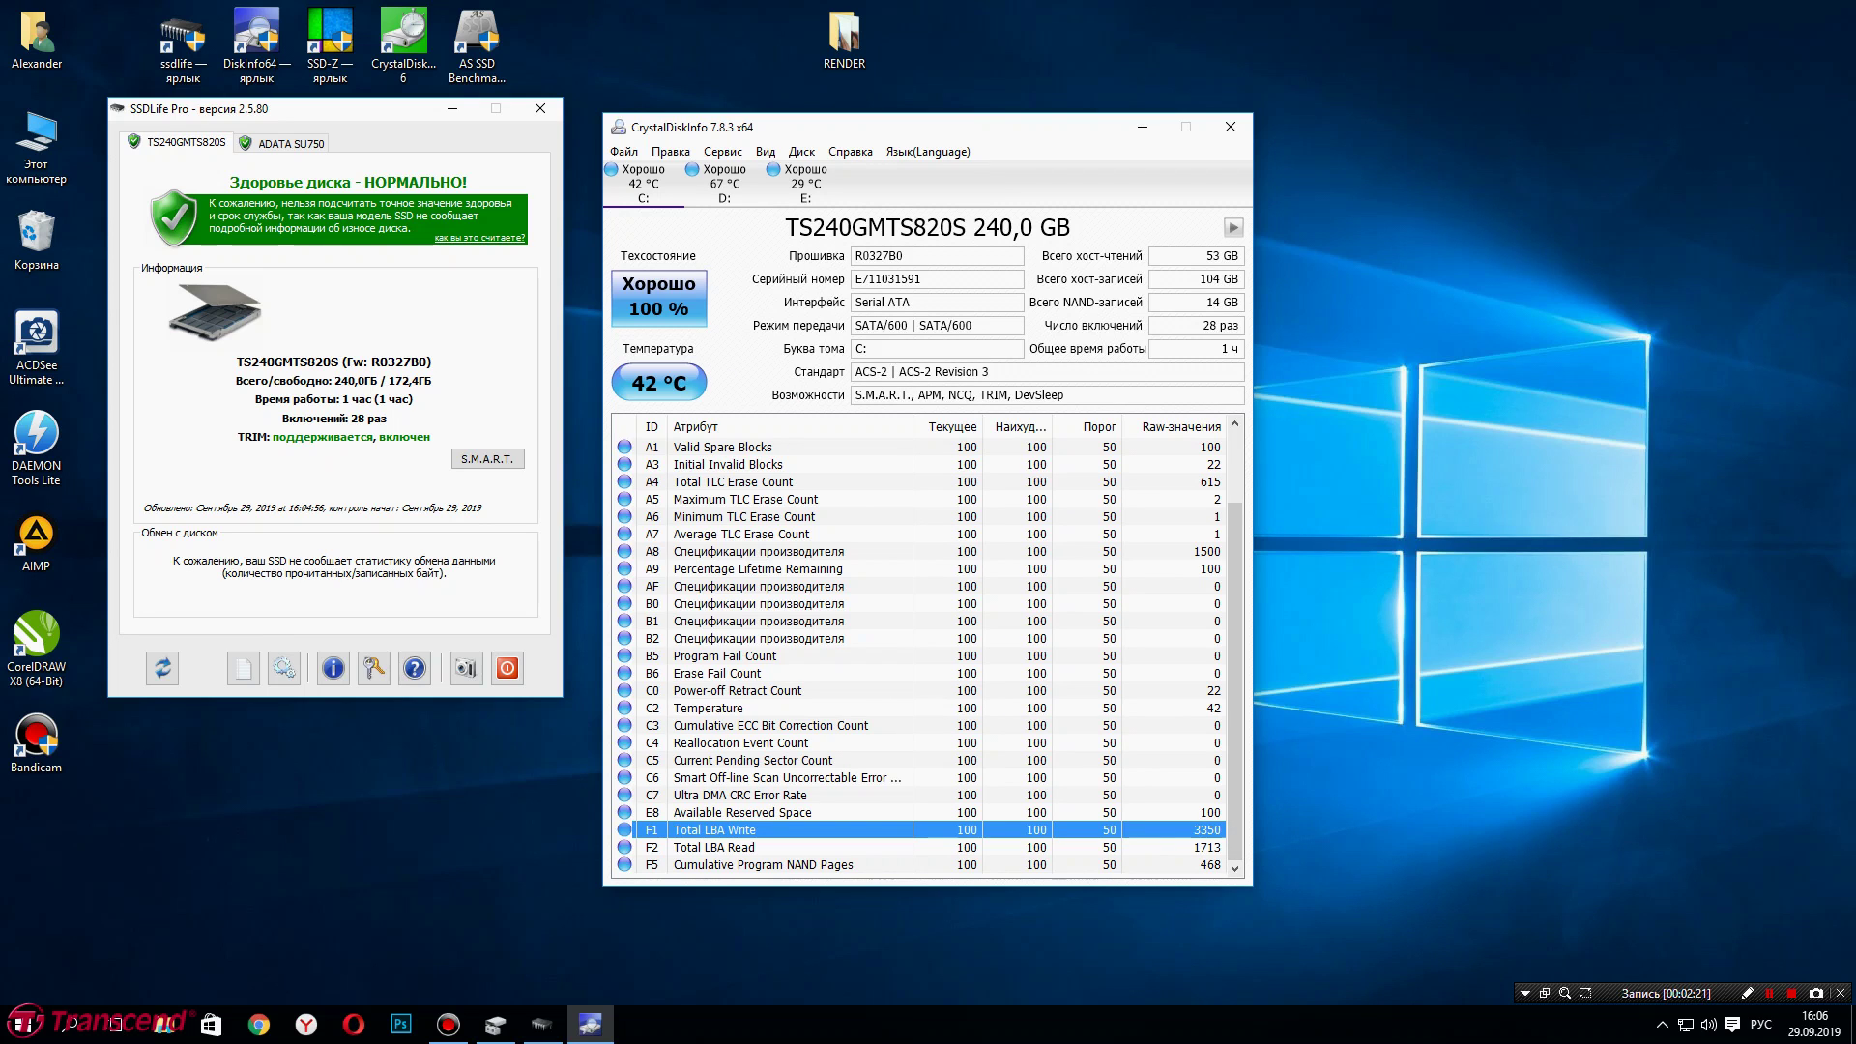
Review drive C:'s decimal S.M.A.R.T. attributes, highlighting Power-off Retract Count and Valid Spare Blocks.
left_click(735, 690)
scroll(928, 650, "up", 2)
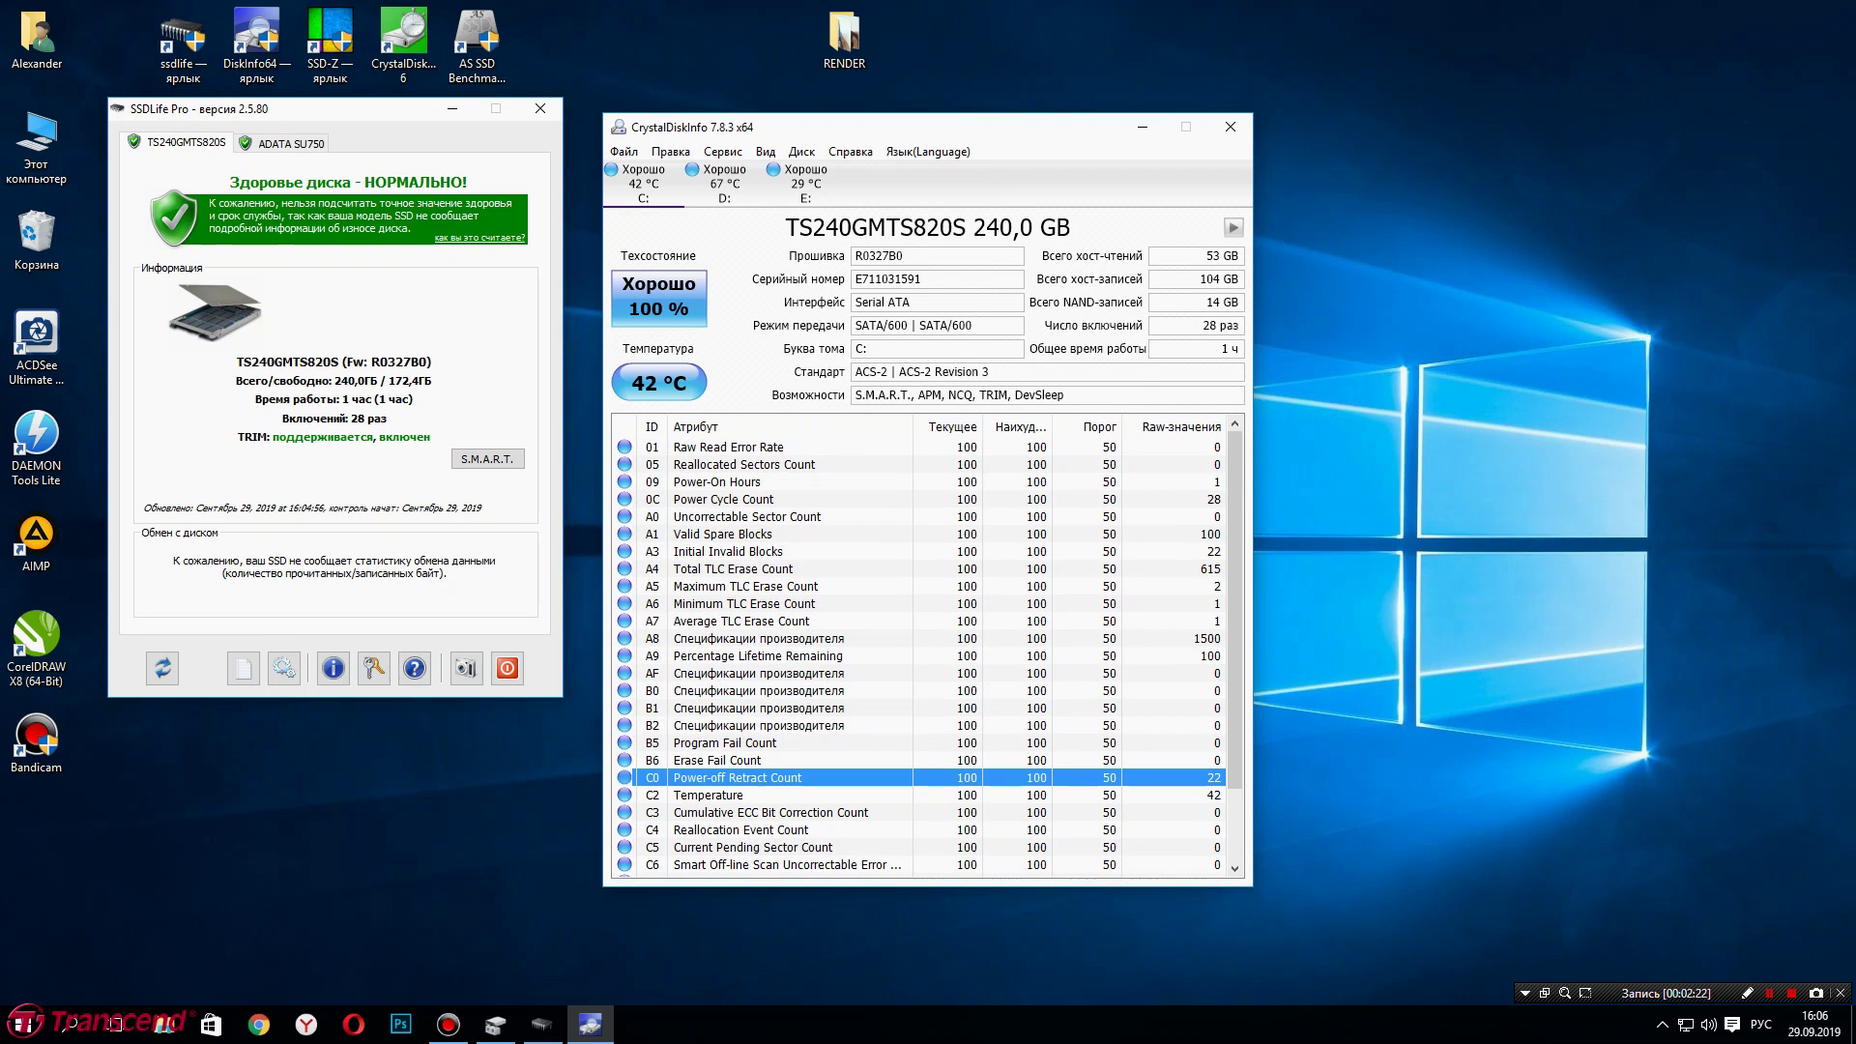
left_click_drag(870, 127, 855, 111)
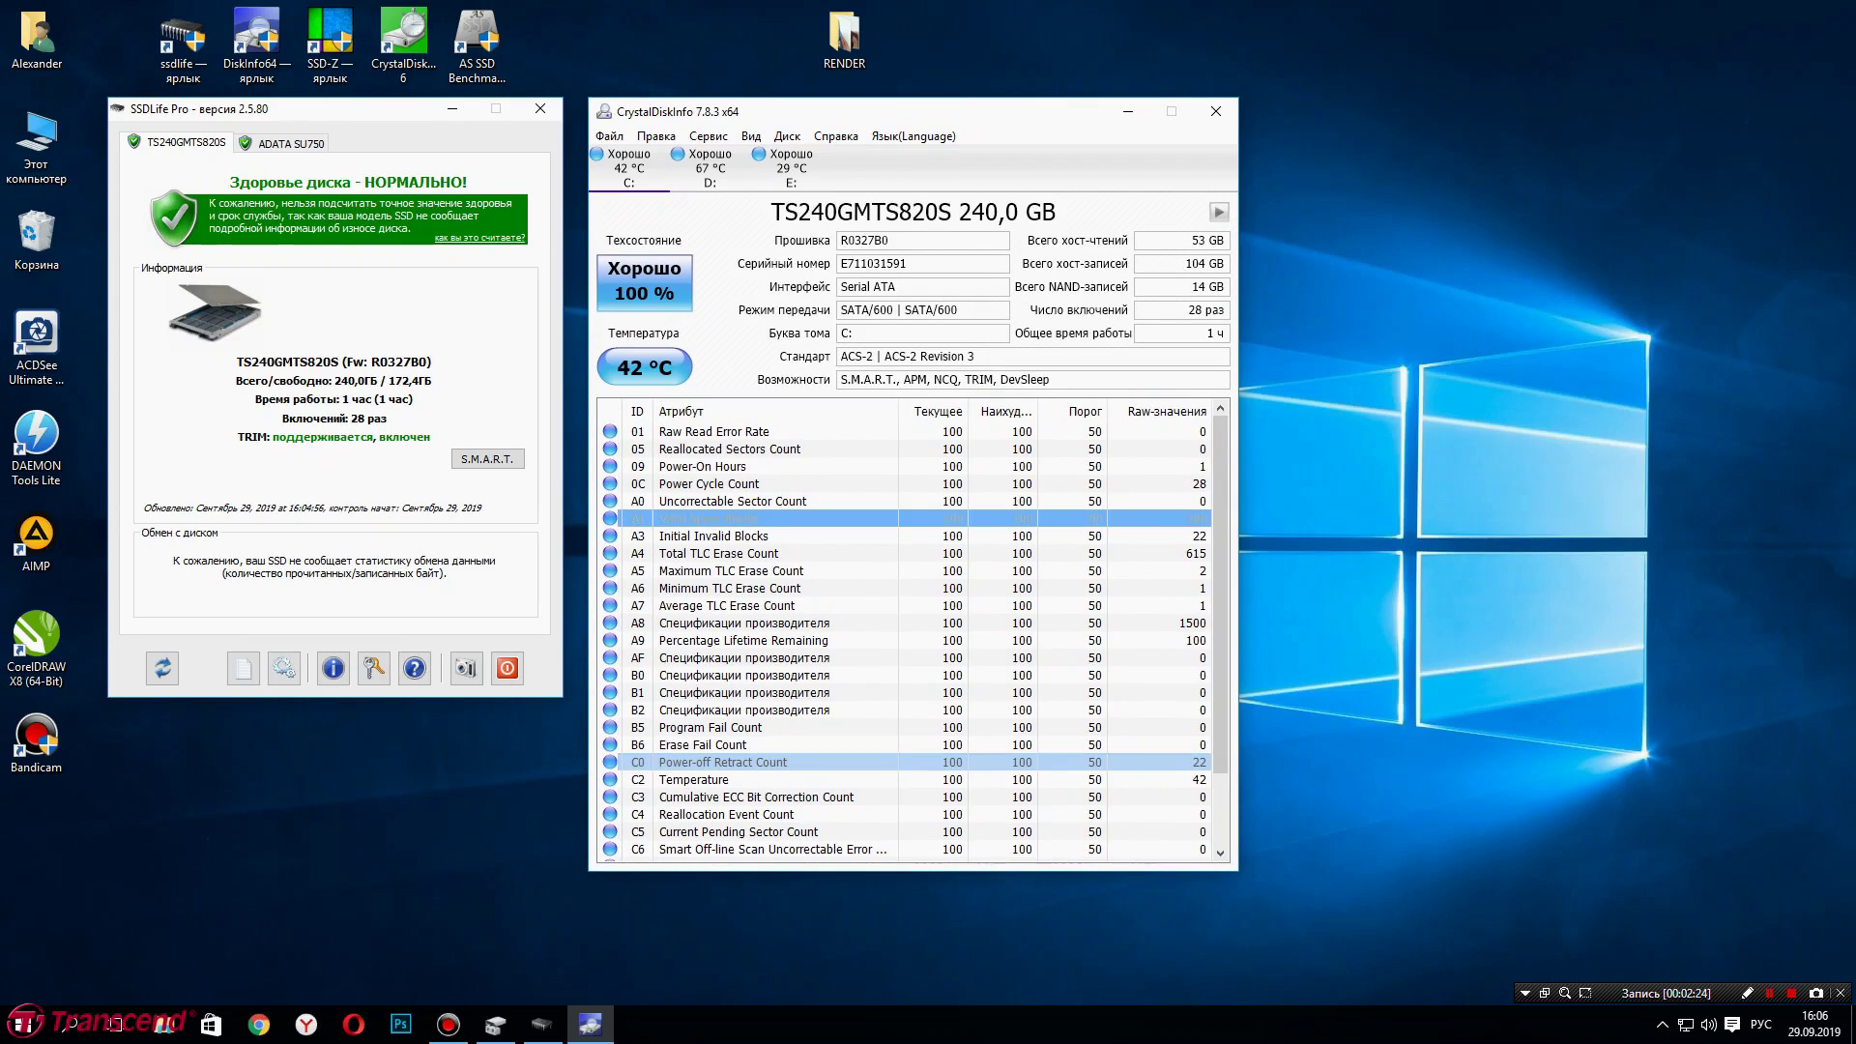
left_click(708, 519)
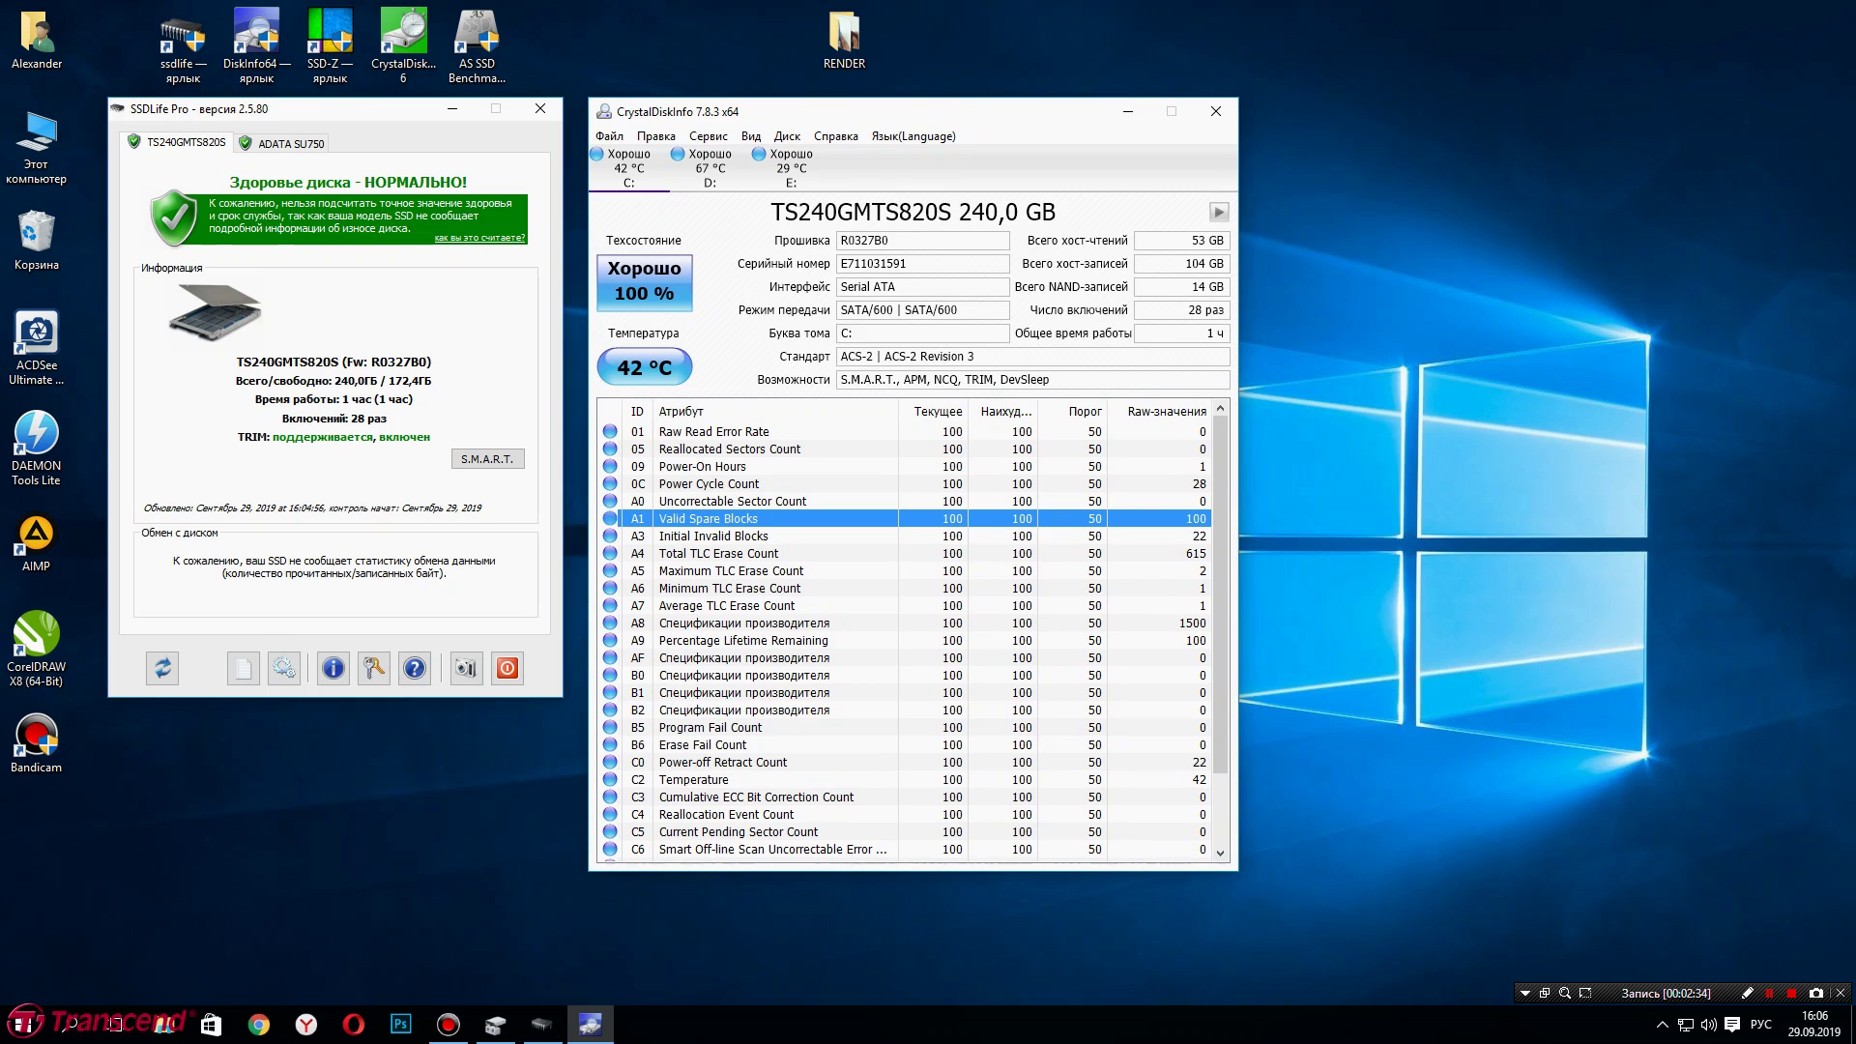
Launch SSD-Z and place its window over the lower part of SSDLife Pro, clear of CrystalDiskInfo.
double_click(330, 43)
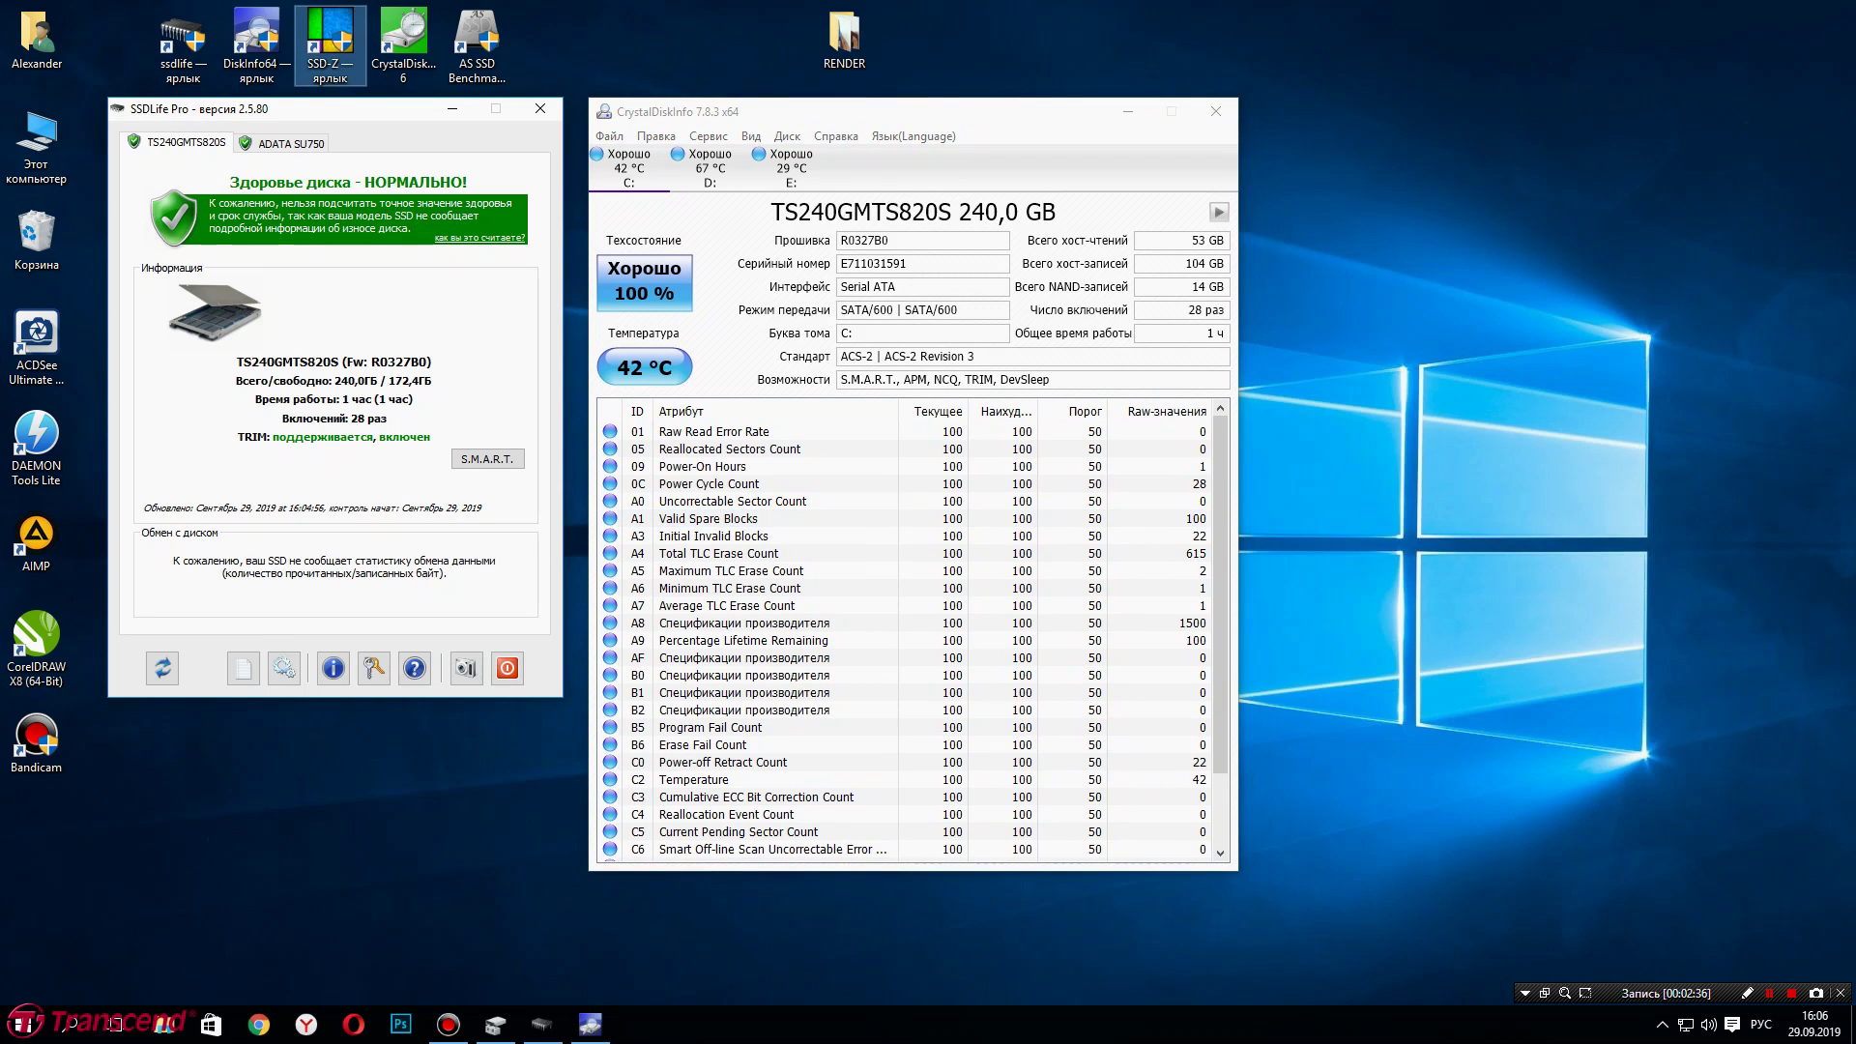
left_click_drag(854, 352, 302, 599)
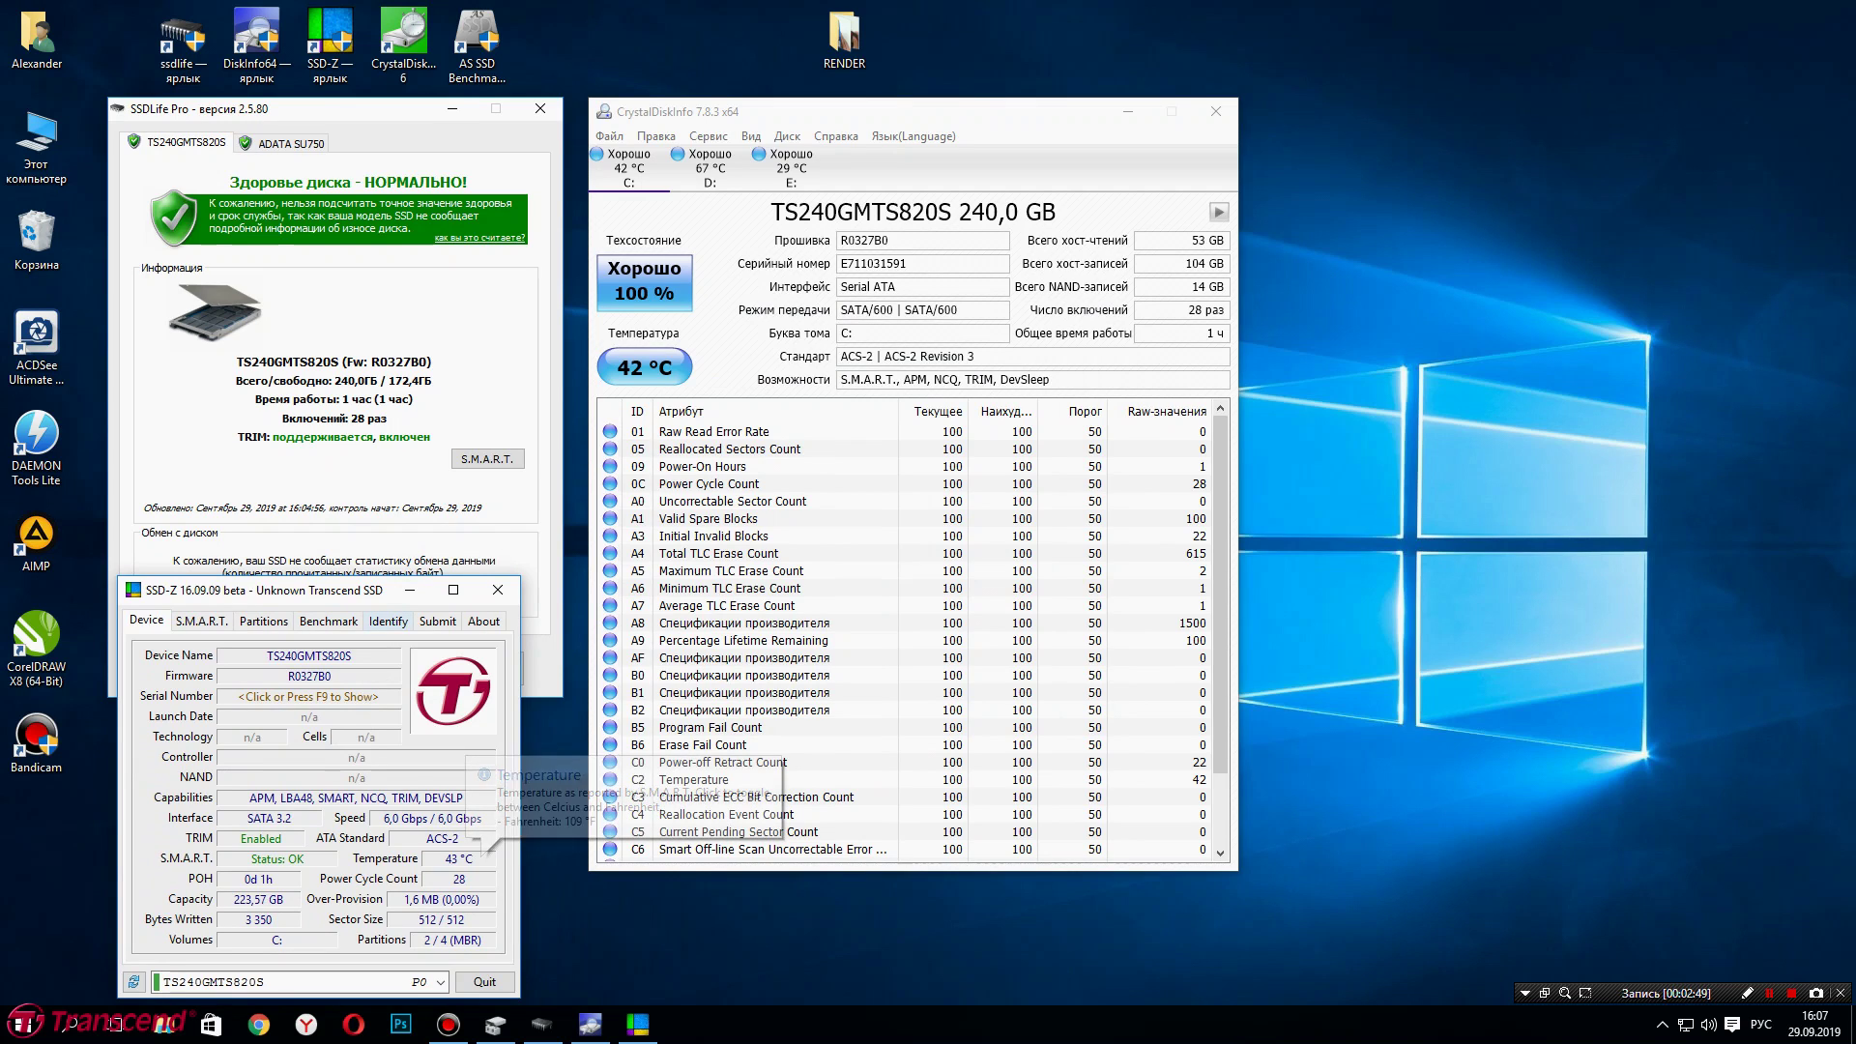
left_click_drag(337, 598, 350, 598)
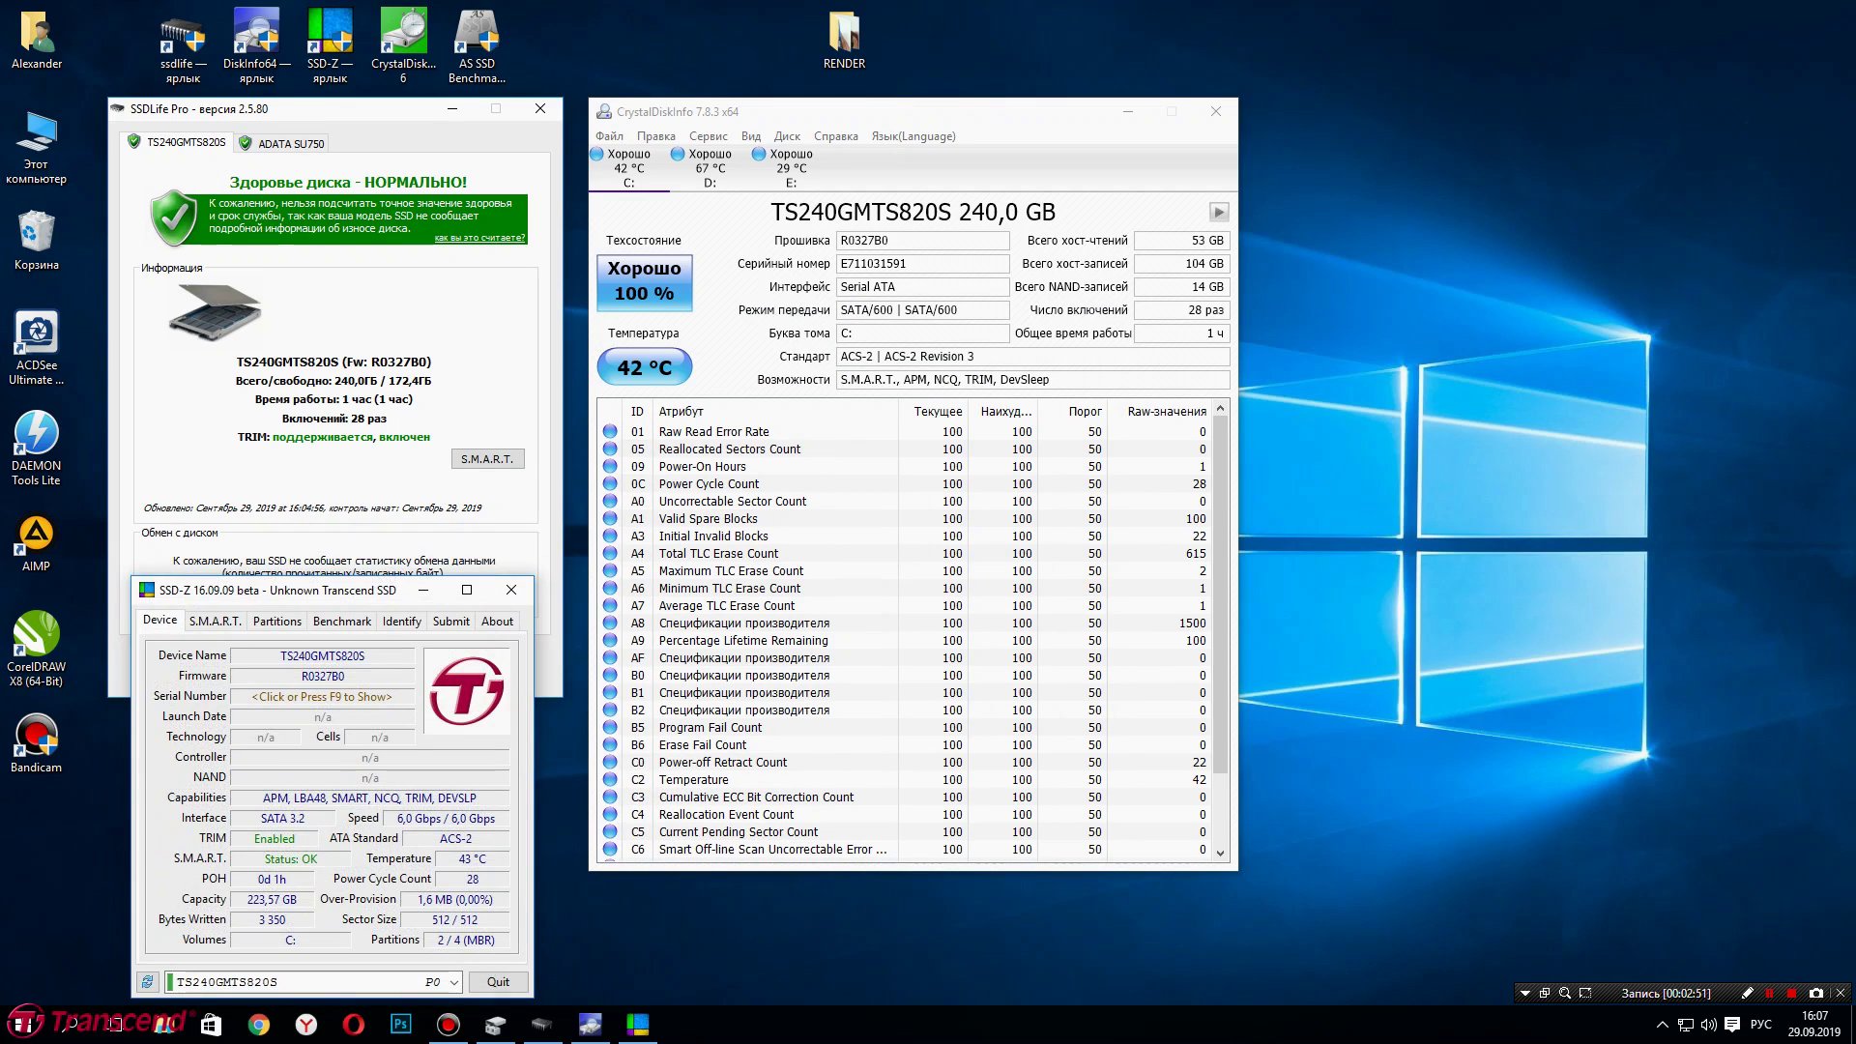
Launch CrystalDiskMark, move its window beside CrystalDiskInfo and run all tests on drive C: with 5 passes at 1GiB.
double_click(403, 44)
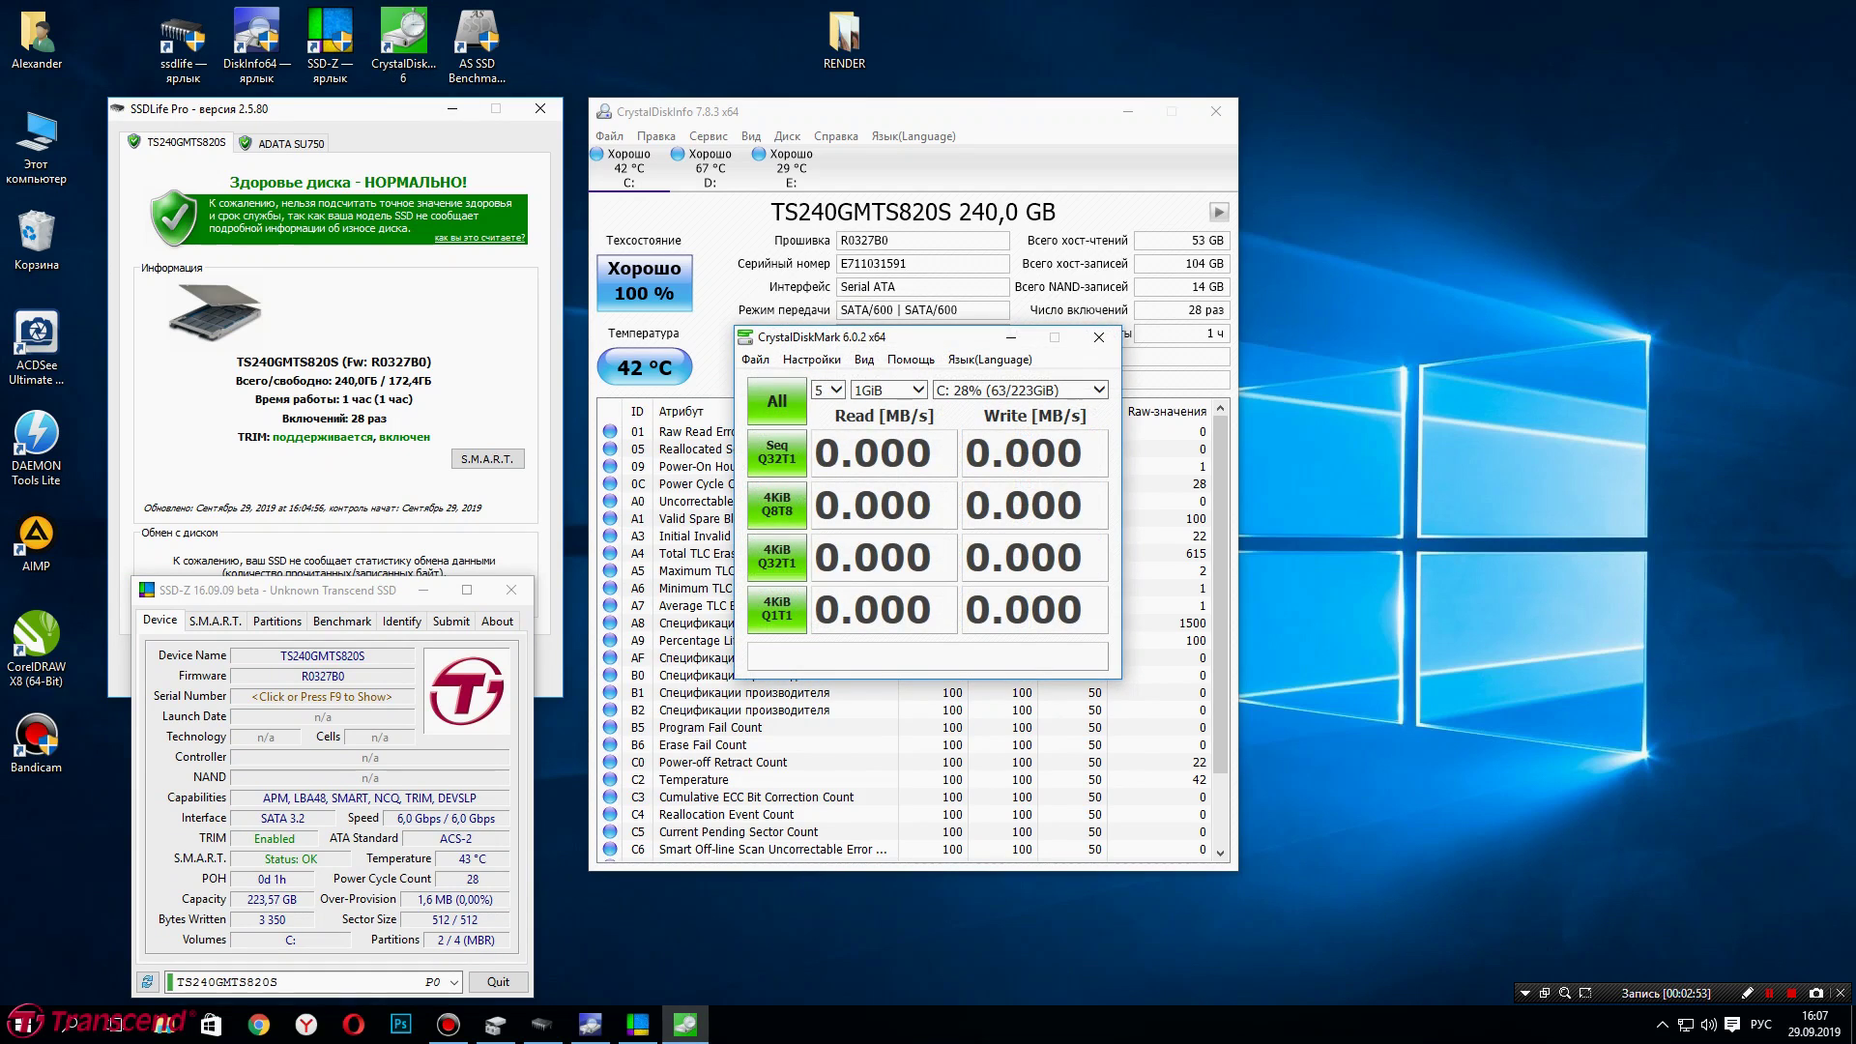
left_click_drag(924, 349, 1554, 96)
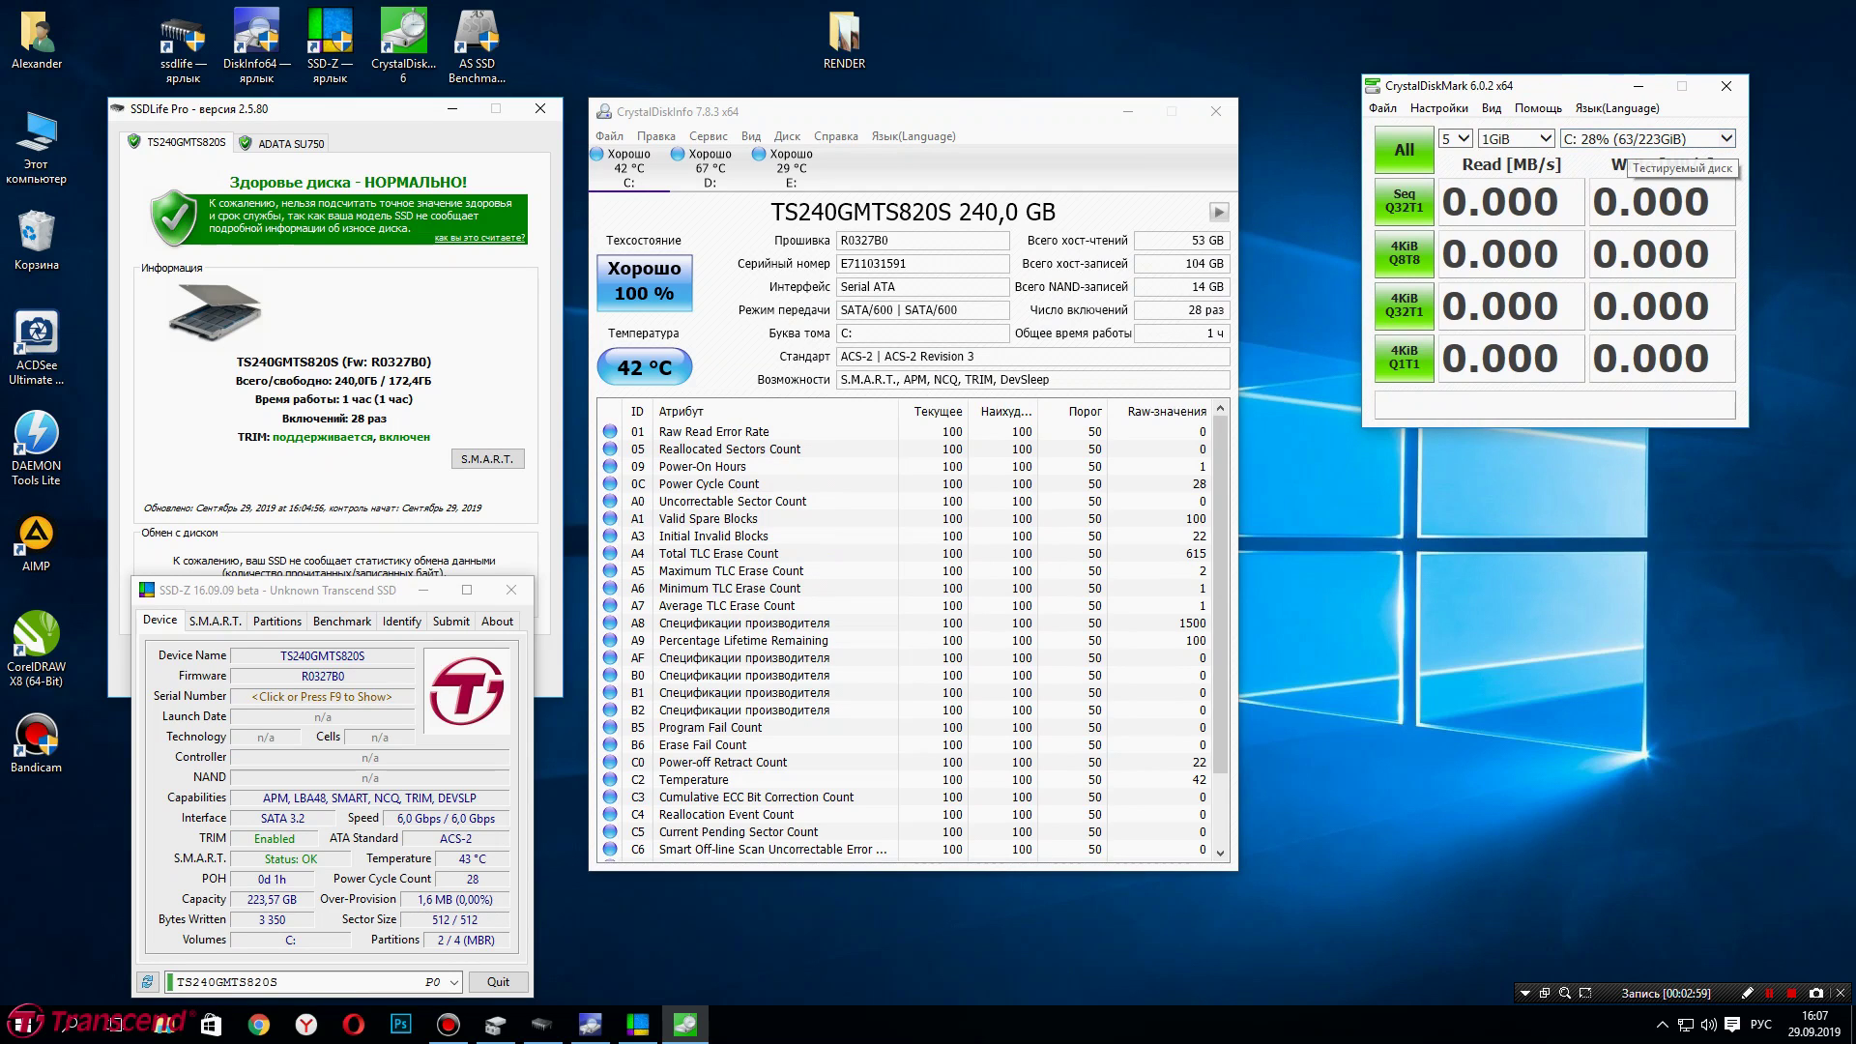
left_click(1403, 150)
left_click_drag(1469, 85, 1527, 46)
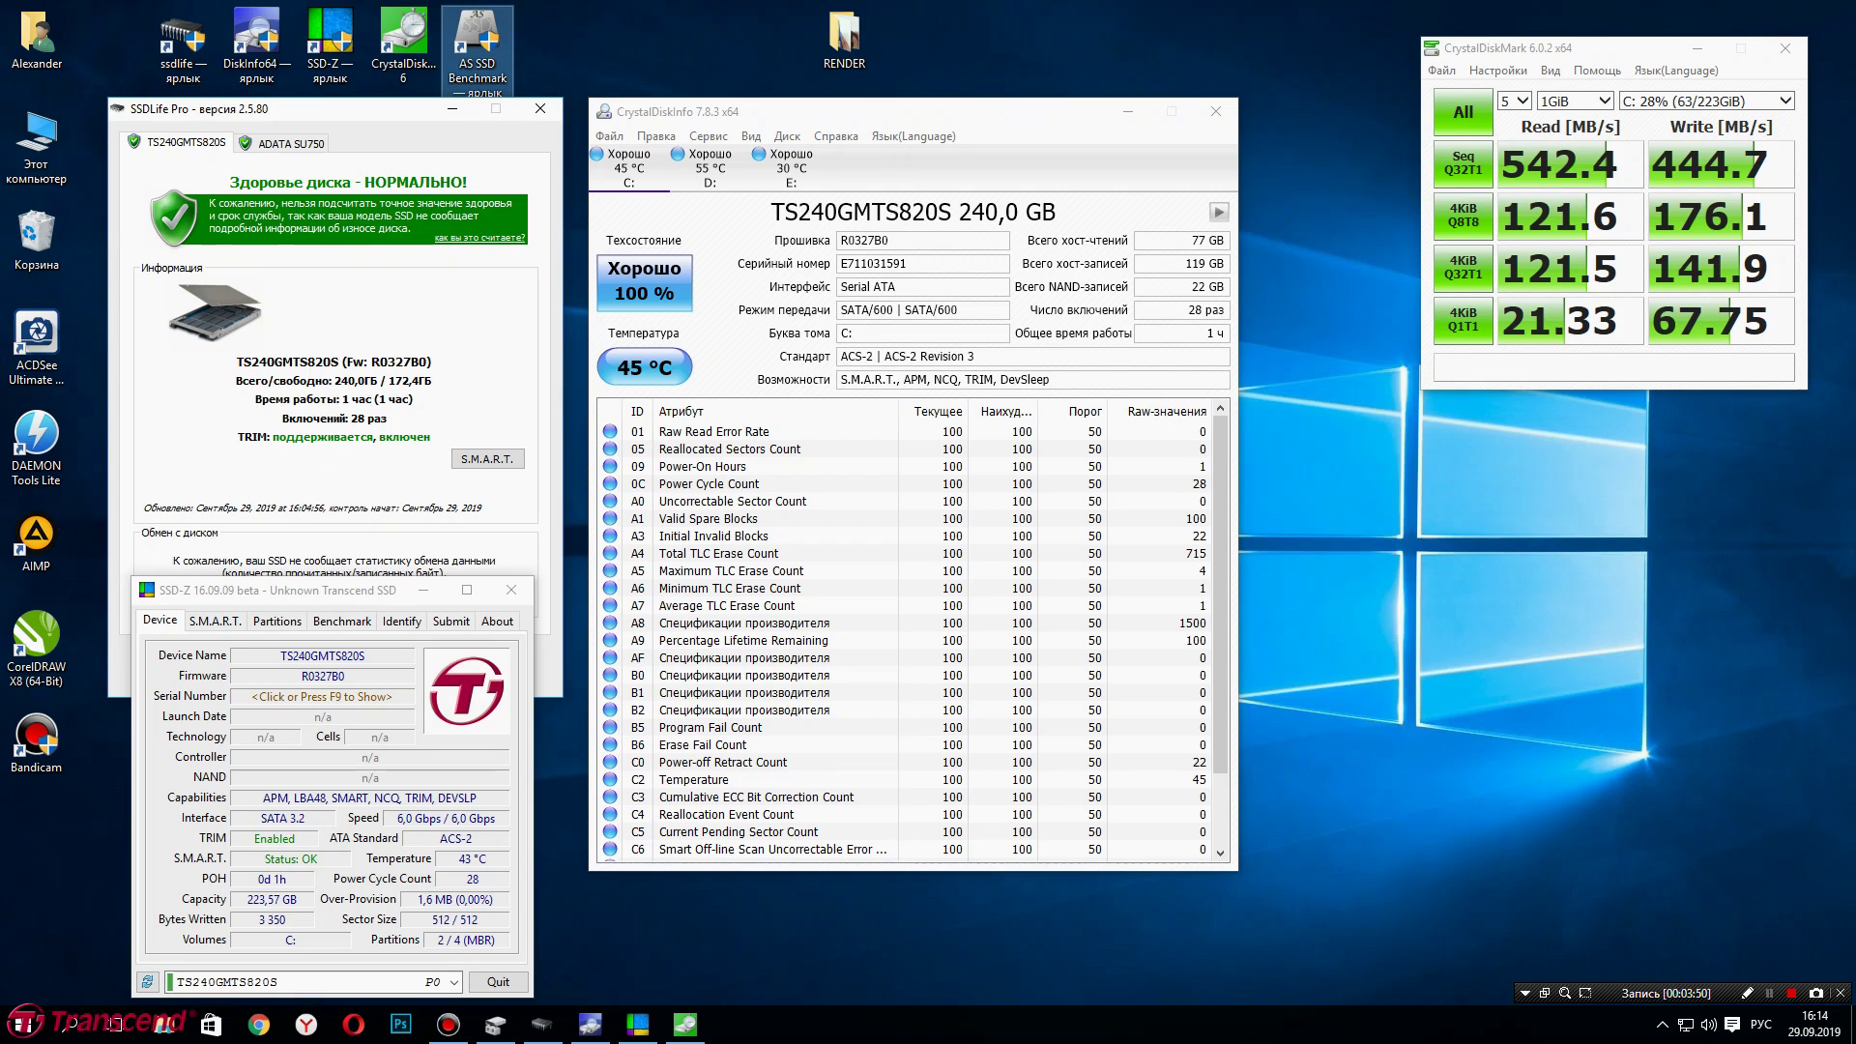
Launch AS SSD Benchmark, place it below CrystalDiskMark and run the 1 GB benchmark on C: TS240GMTS820S.
double_click(477, 43)
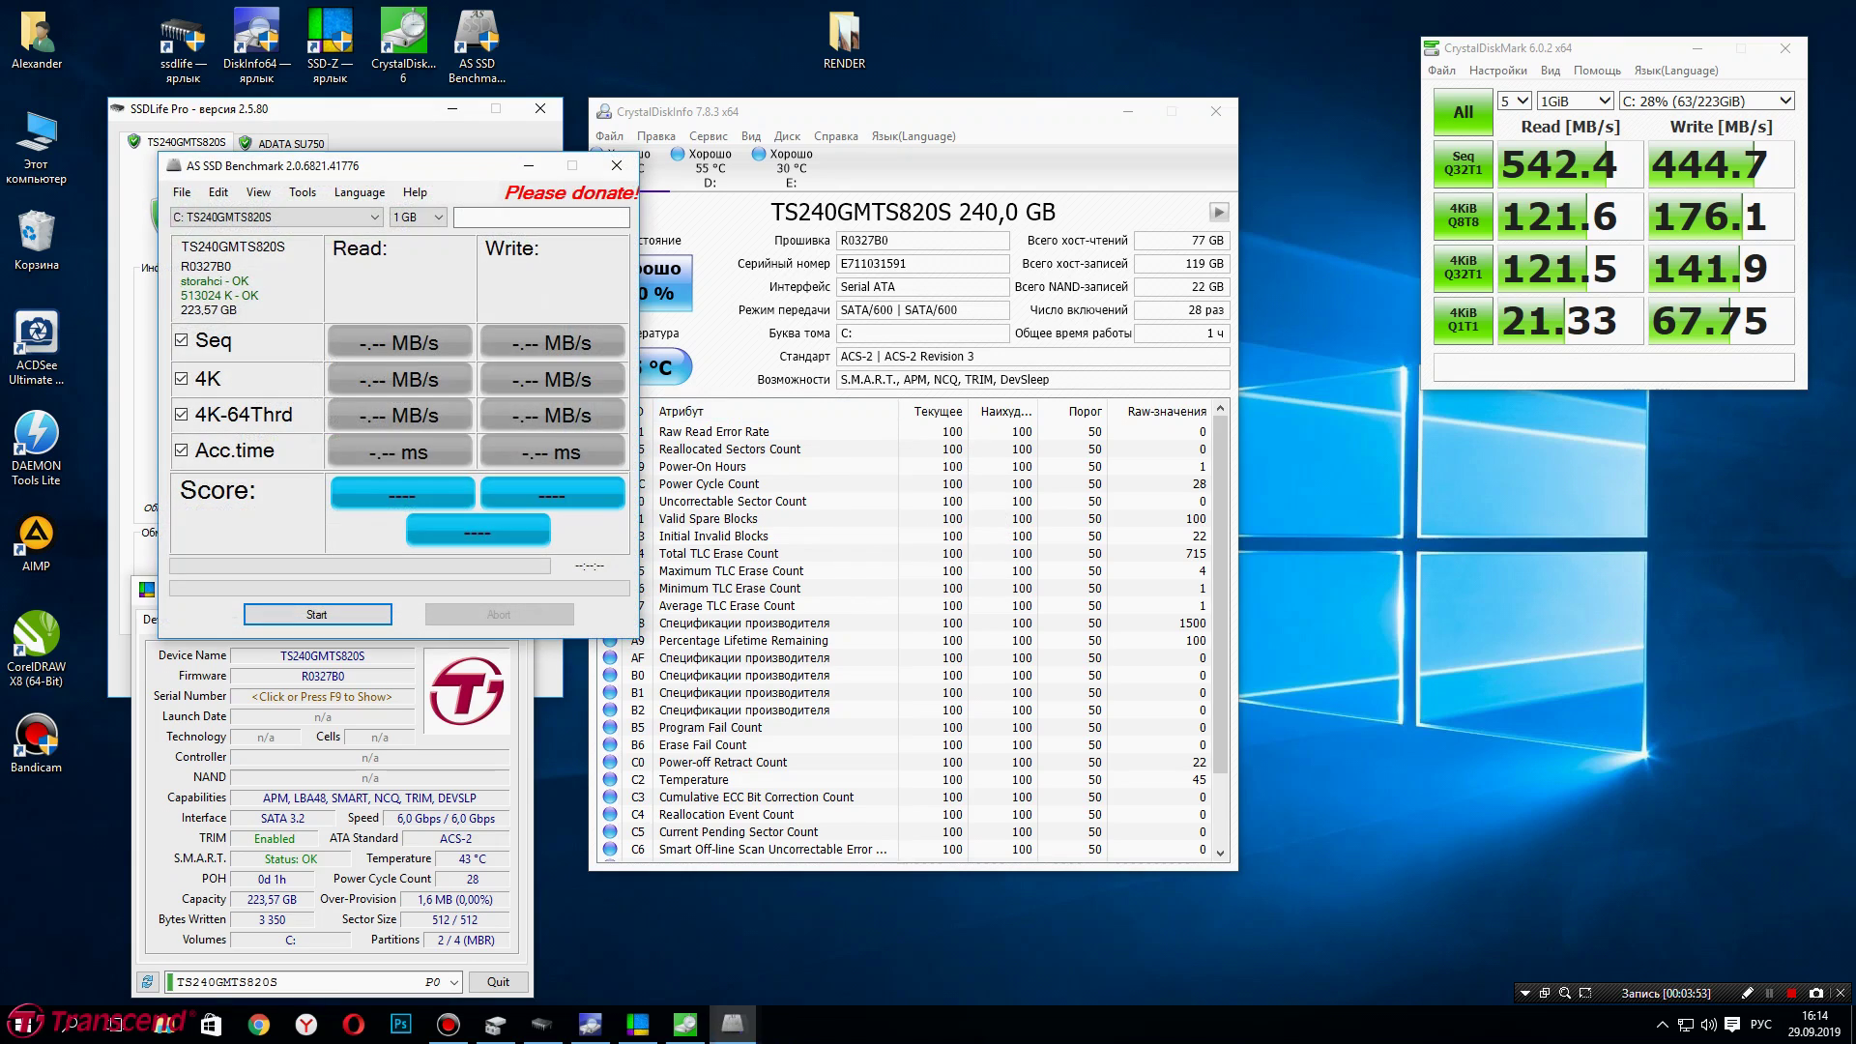
left_click_drag(448, 167, 1593, 453)
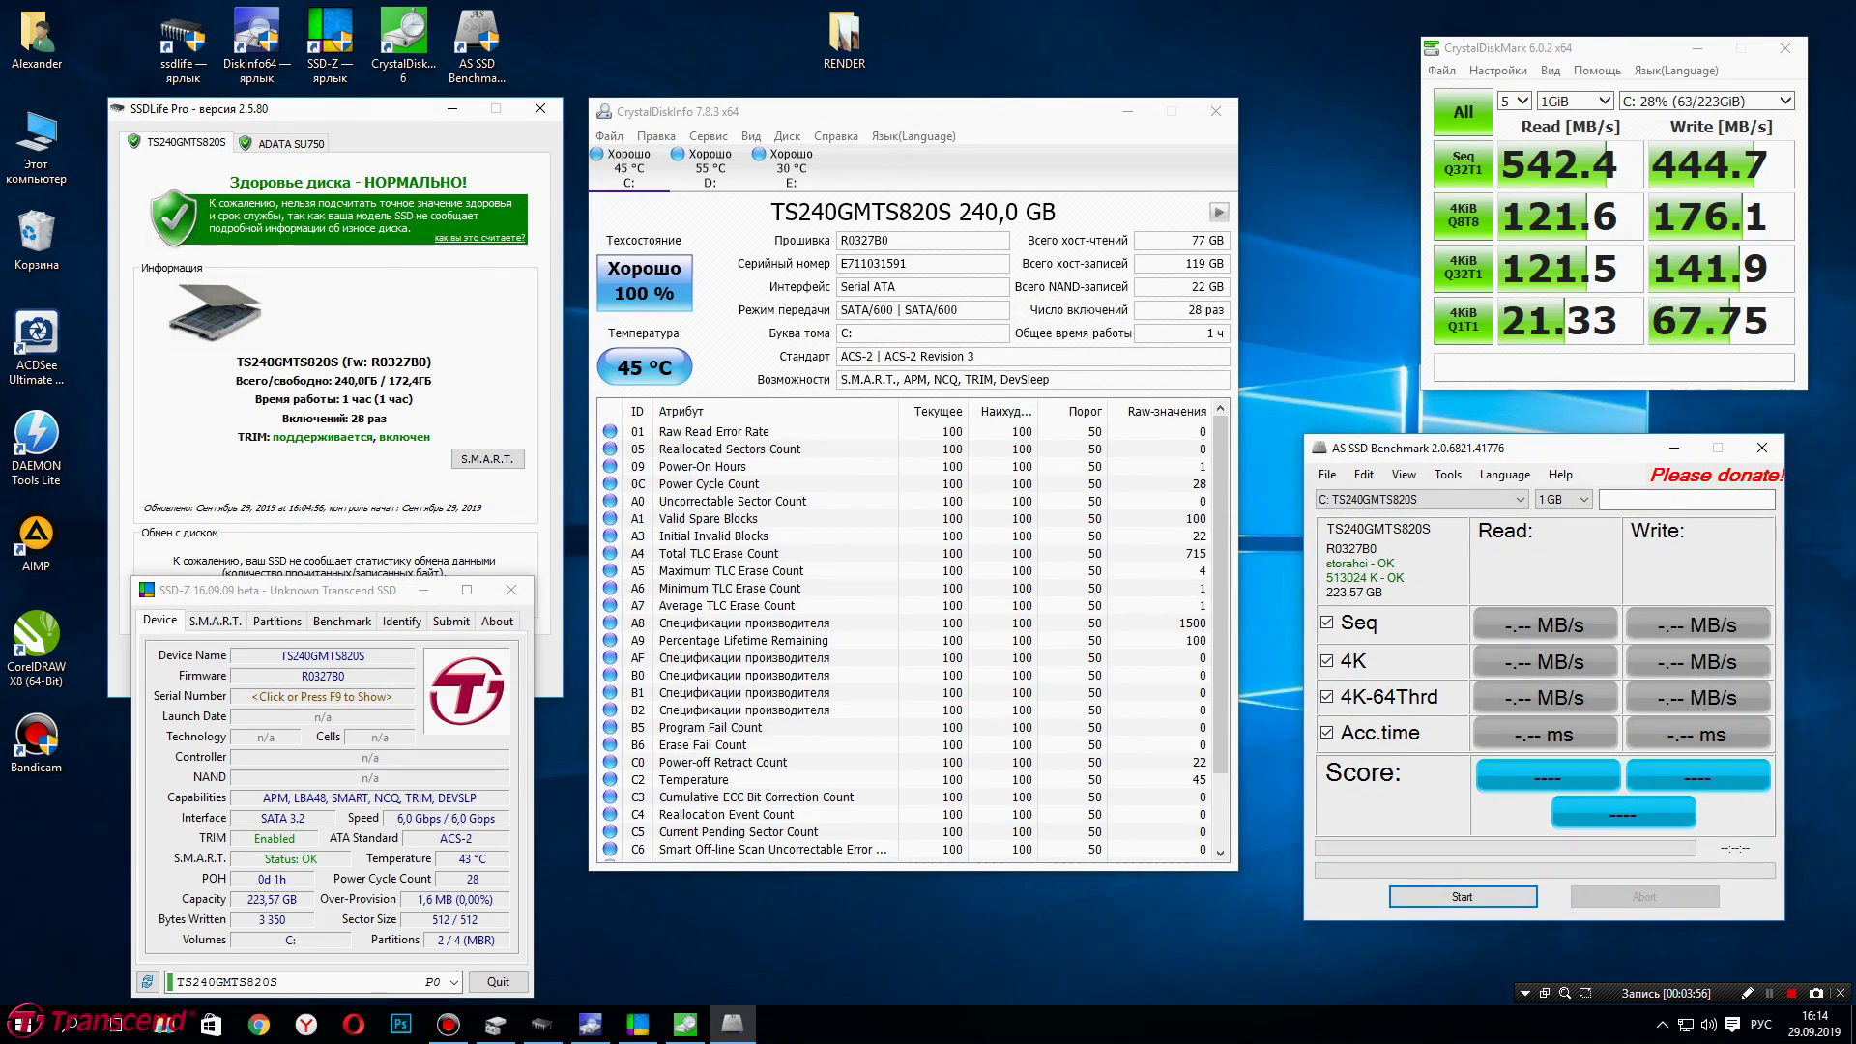
left_click(1463, 896)
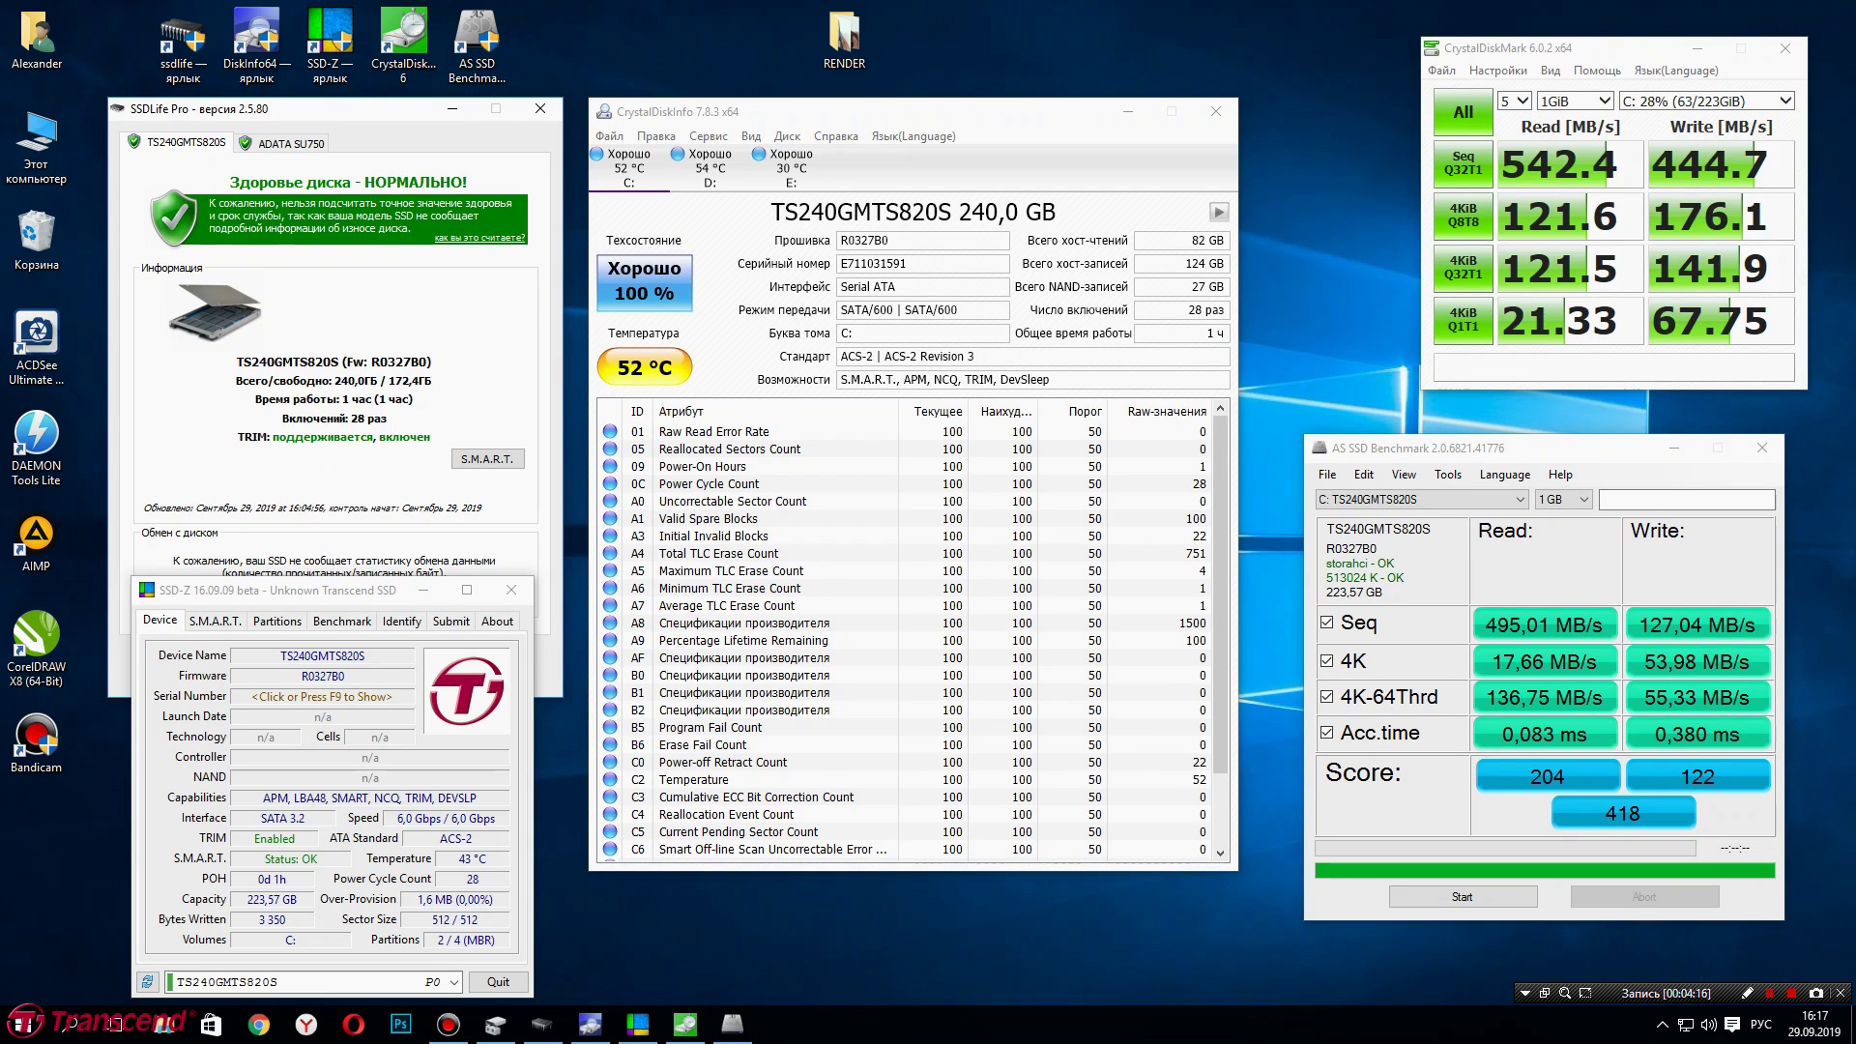
Open AS SSD's Copy-Benchmark beside the main results and run the ISO, Program and Game tests.
key("alt+Tab")
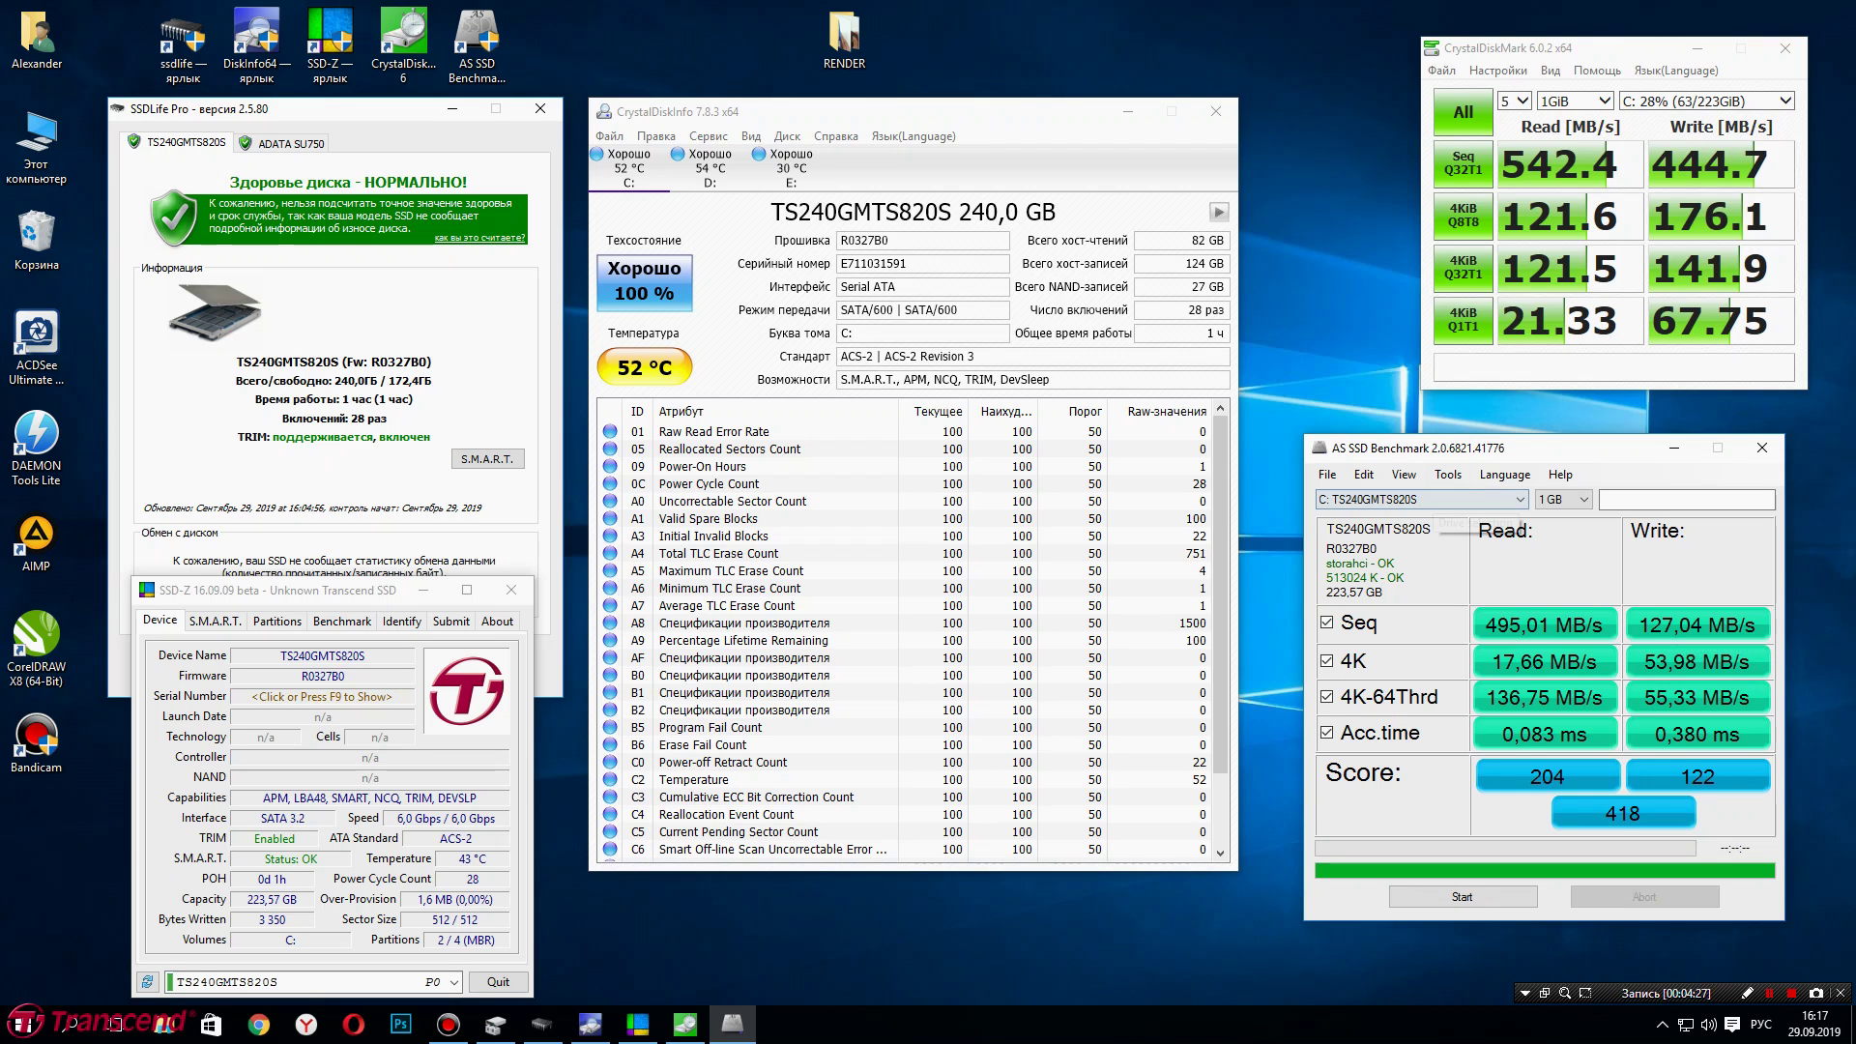
left_click(1447, 473)
left_click(1479, 495)
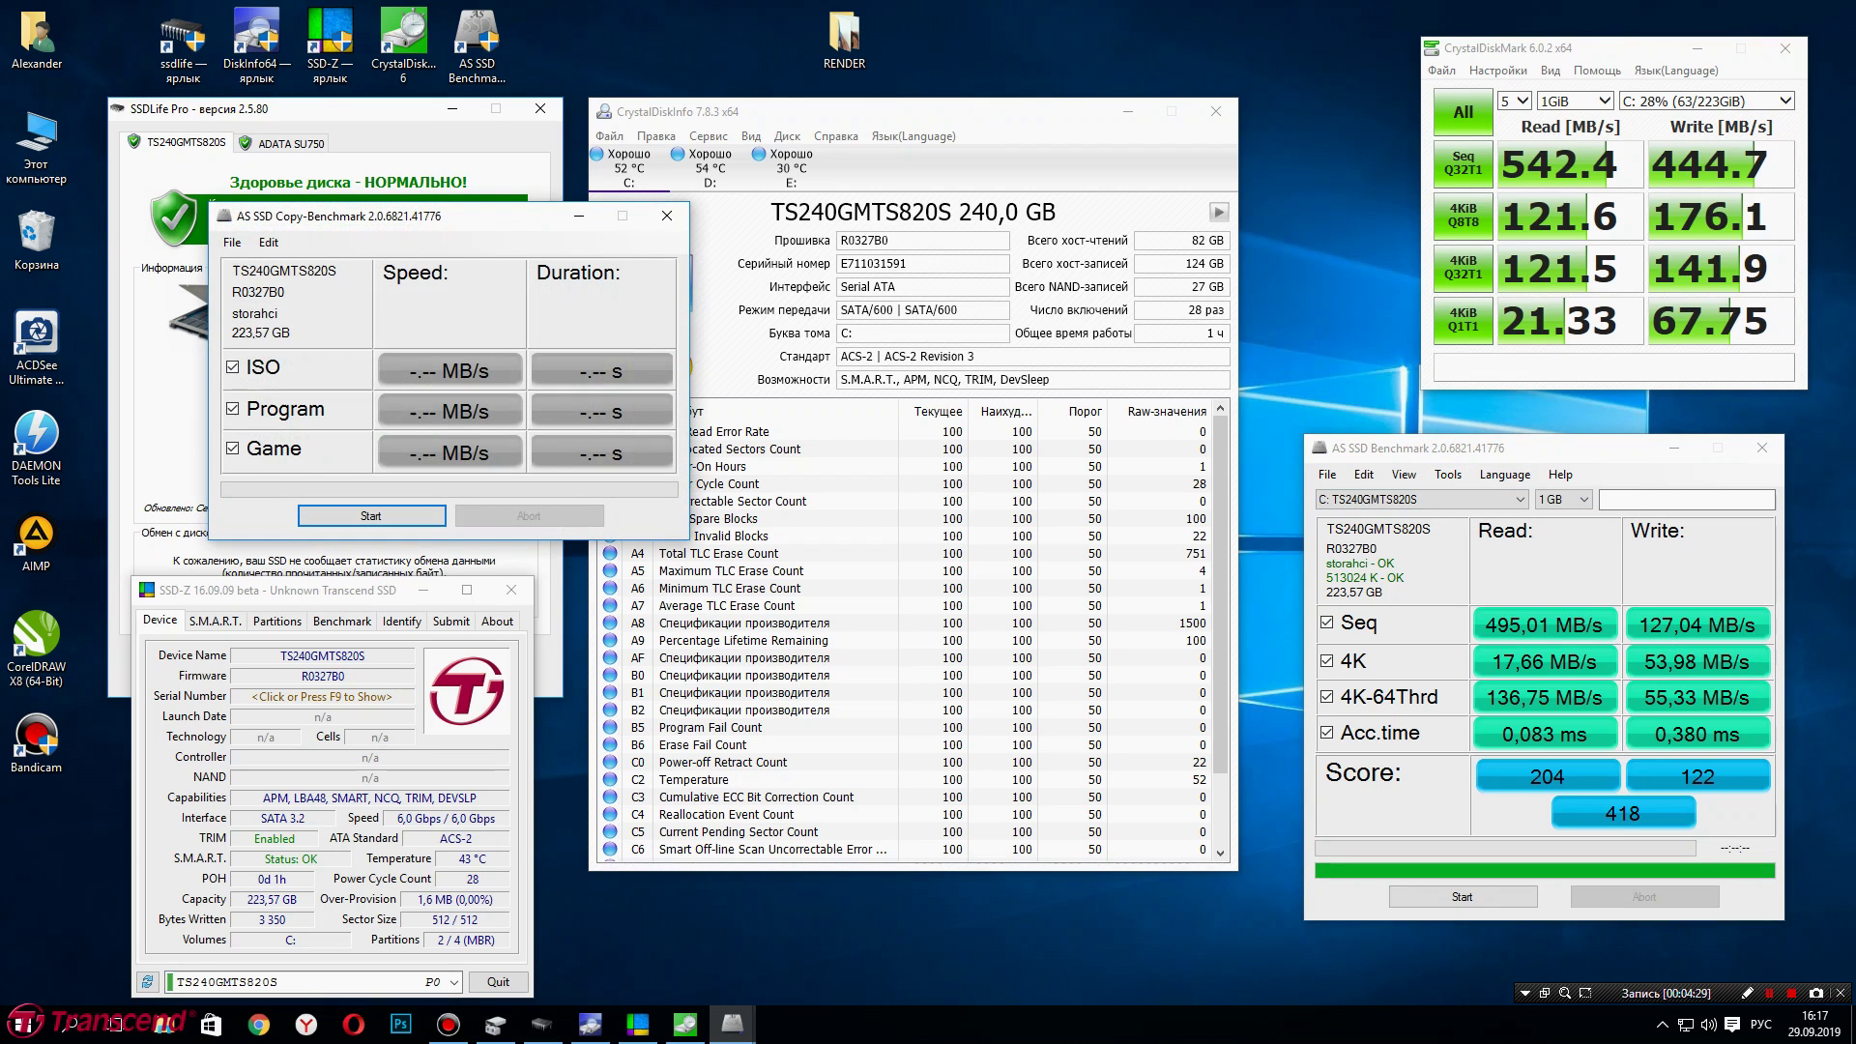
left_click_drag(544, 220, 1125, 602)
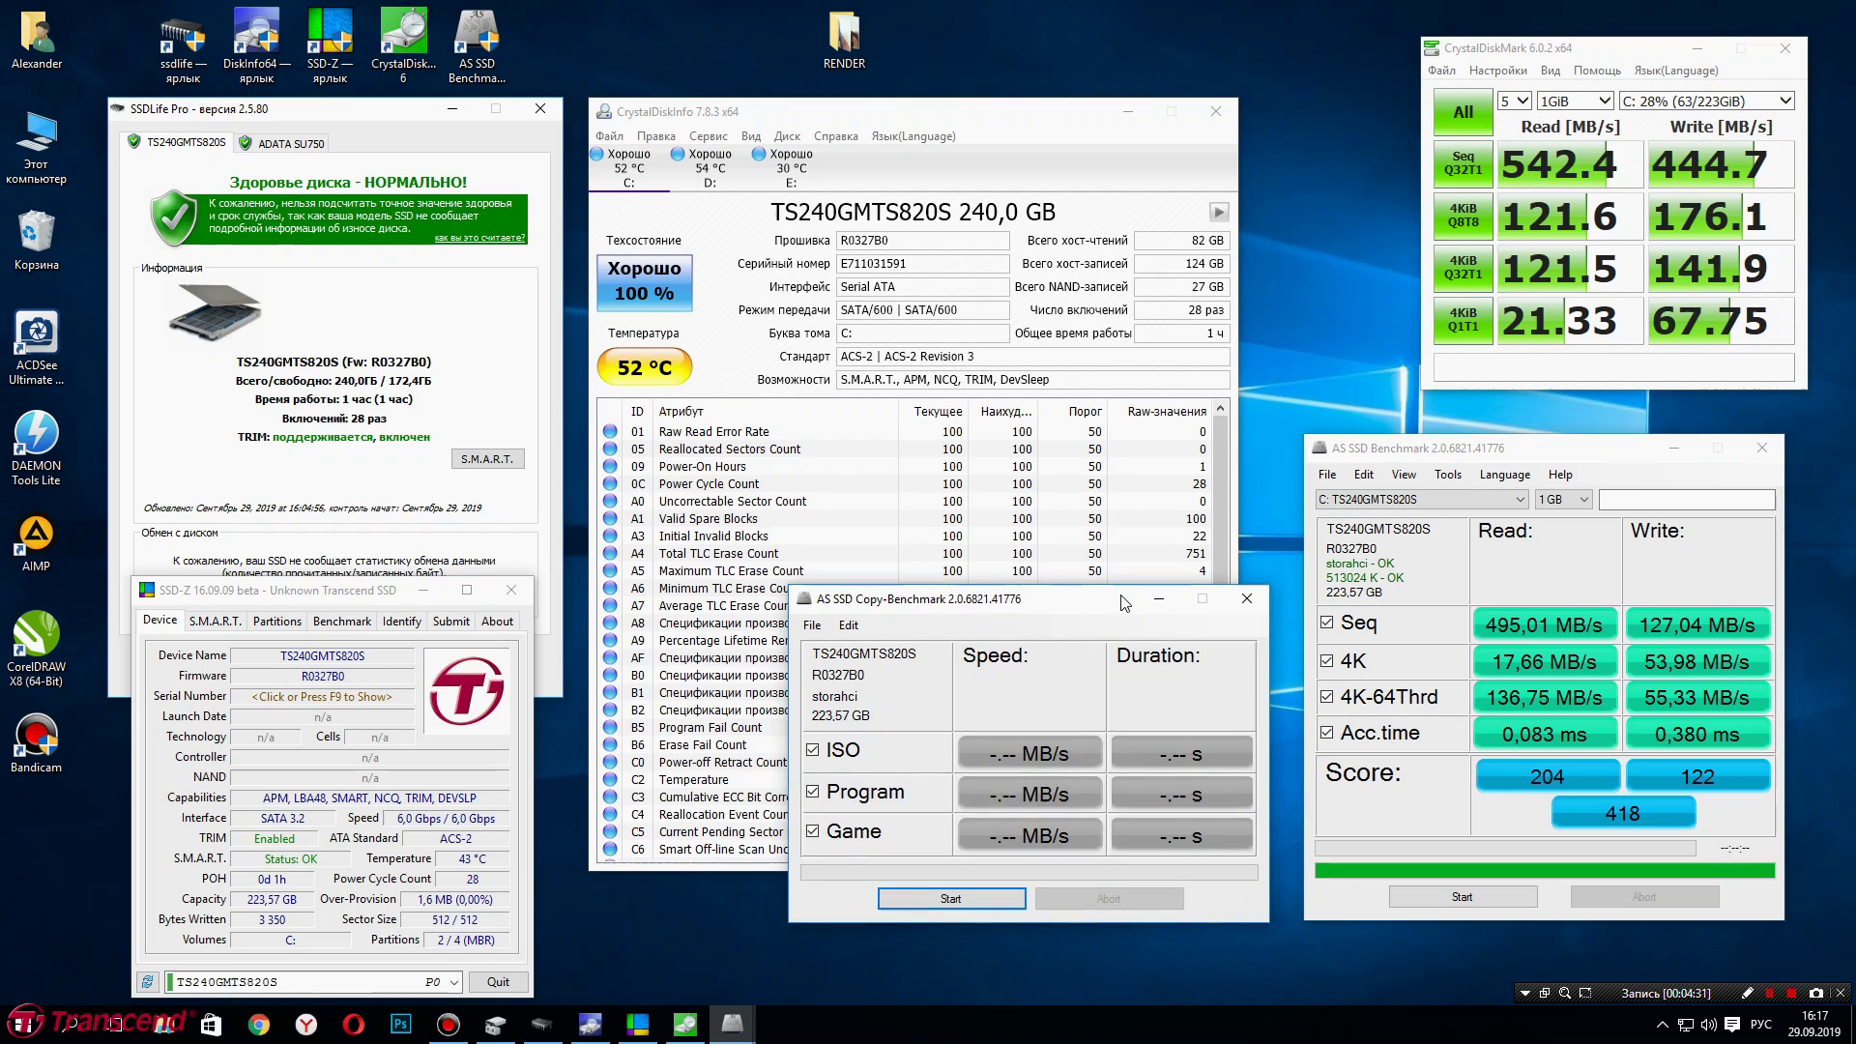
left_click(951, 898)
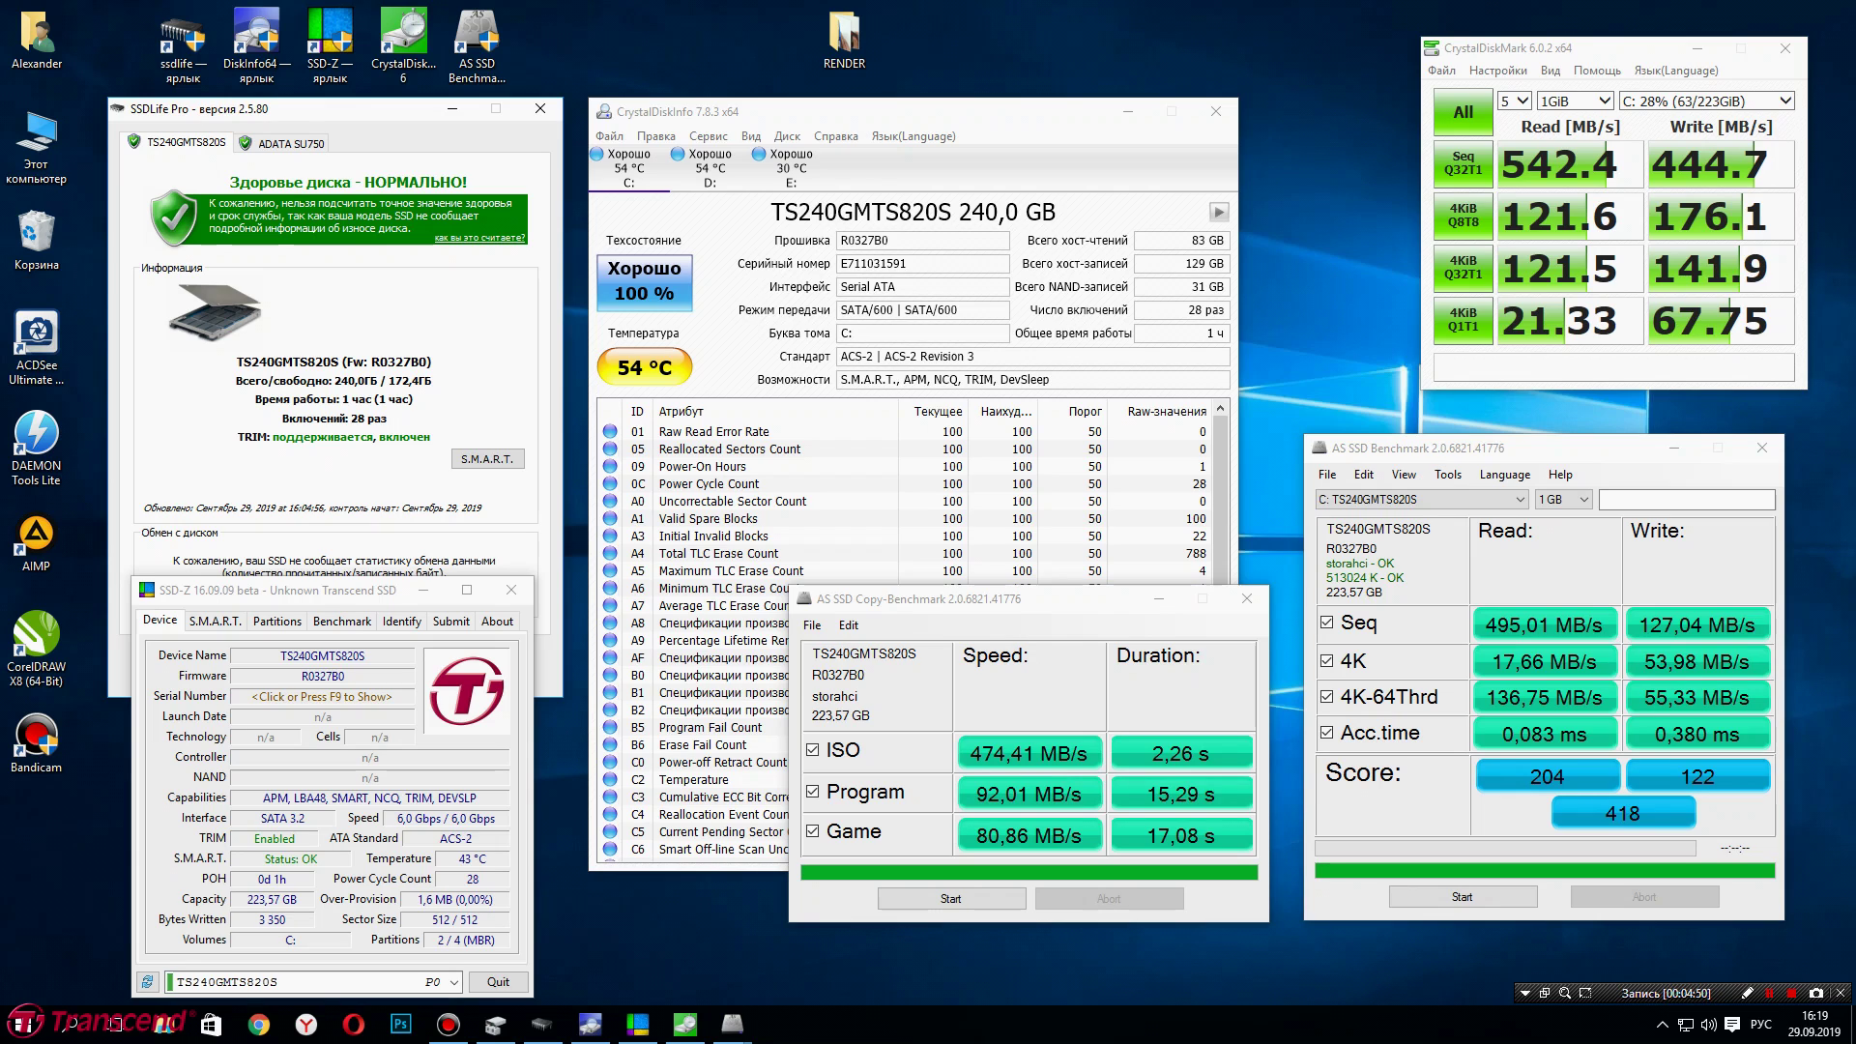
Close Copy-Benchmark and SSDLife Pro, and minimize AS SSD Benchmark, CrystalDiskMark and SSD-Z, leaving CrystalDiskInfo open.
key("alt+F4")
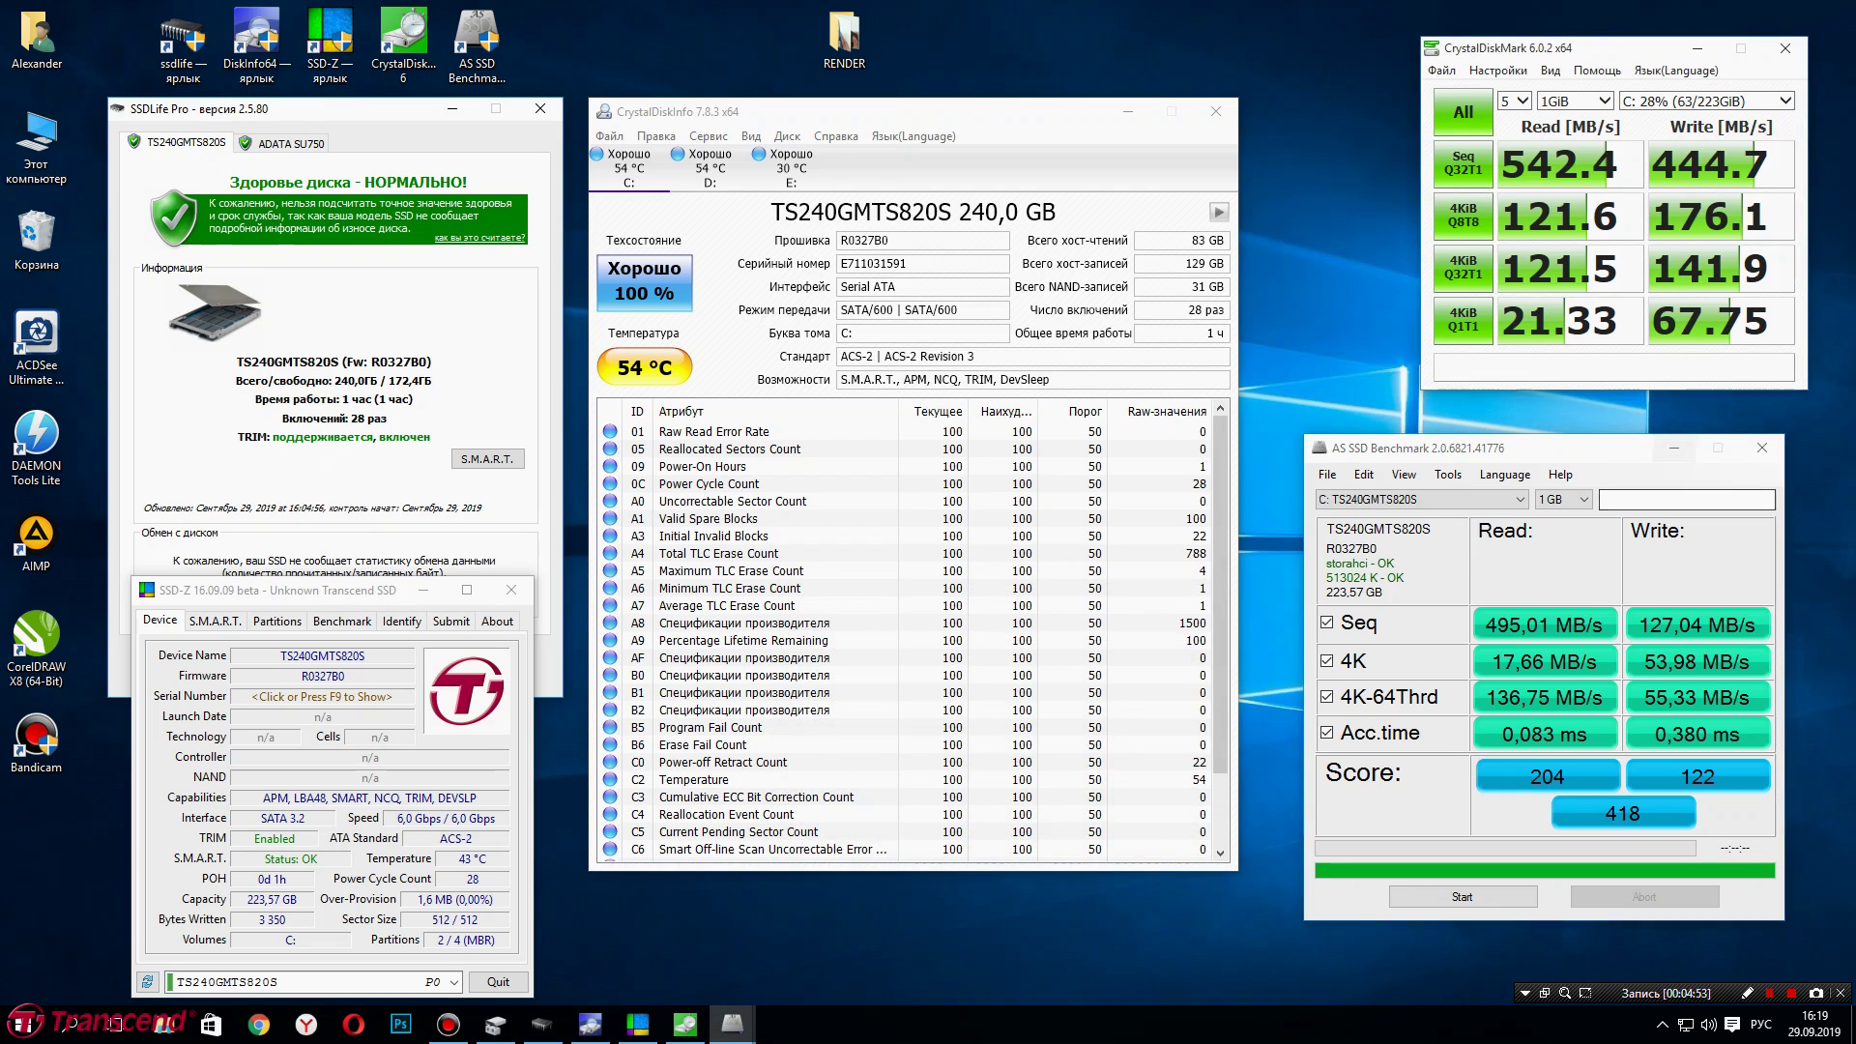
key("alt+F4")
left_click(1697, 48)
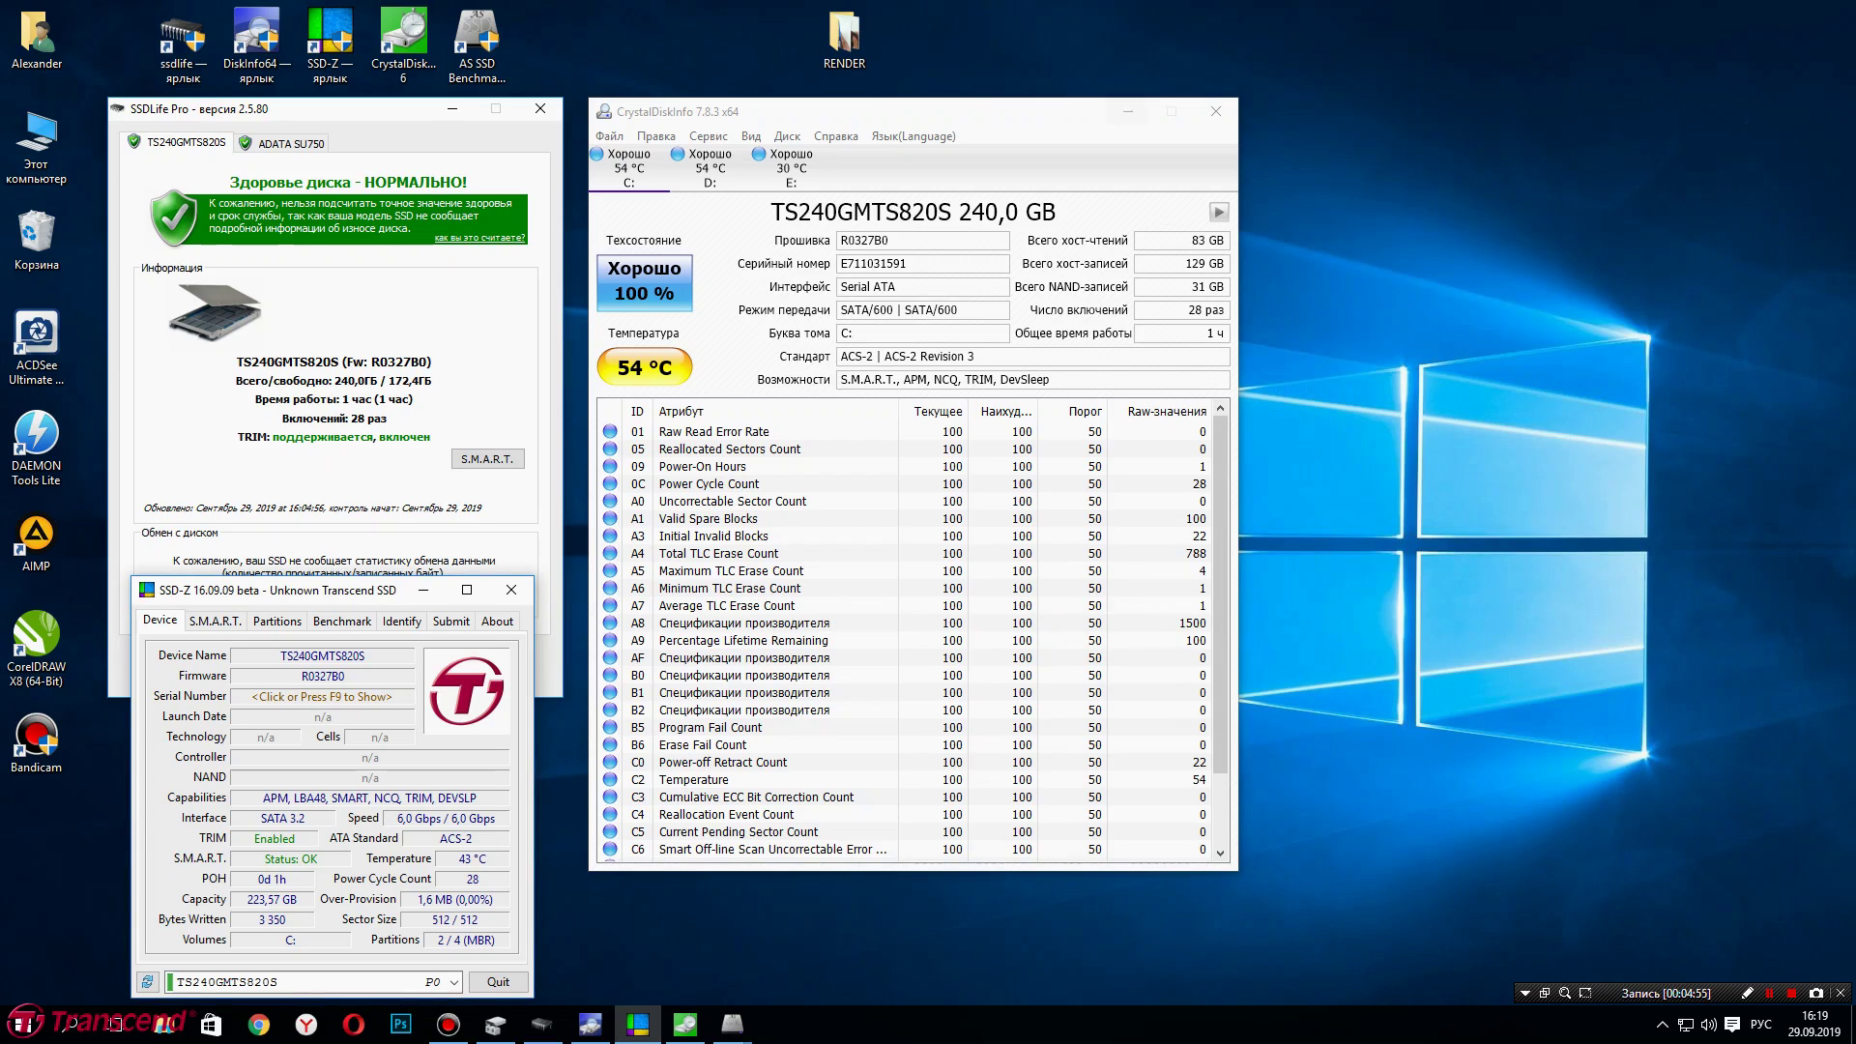
left_click(540, 109)
left_click(423, 590)
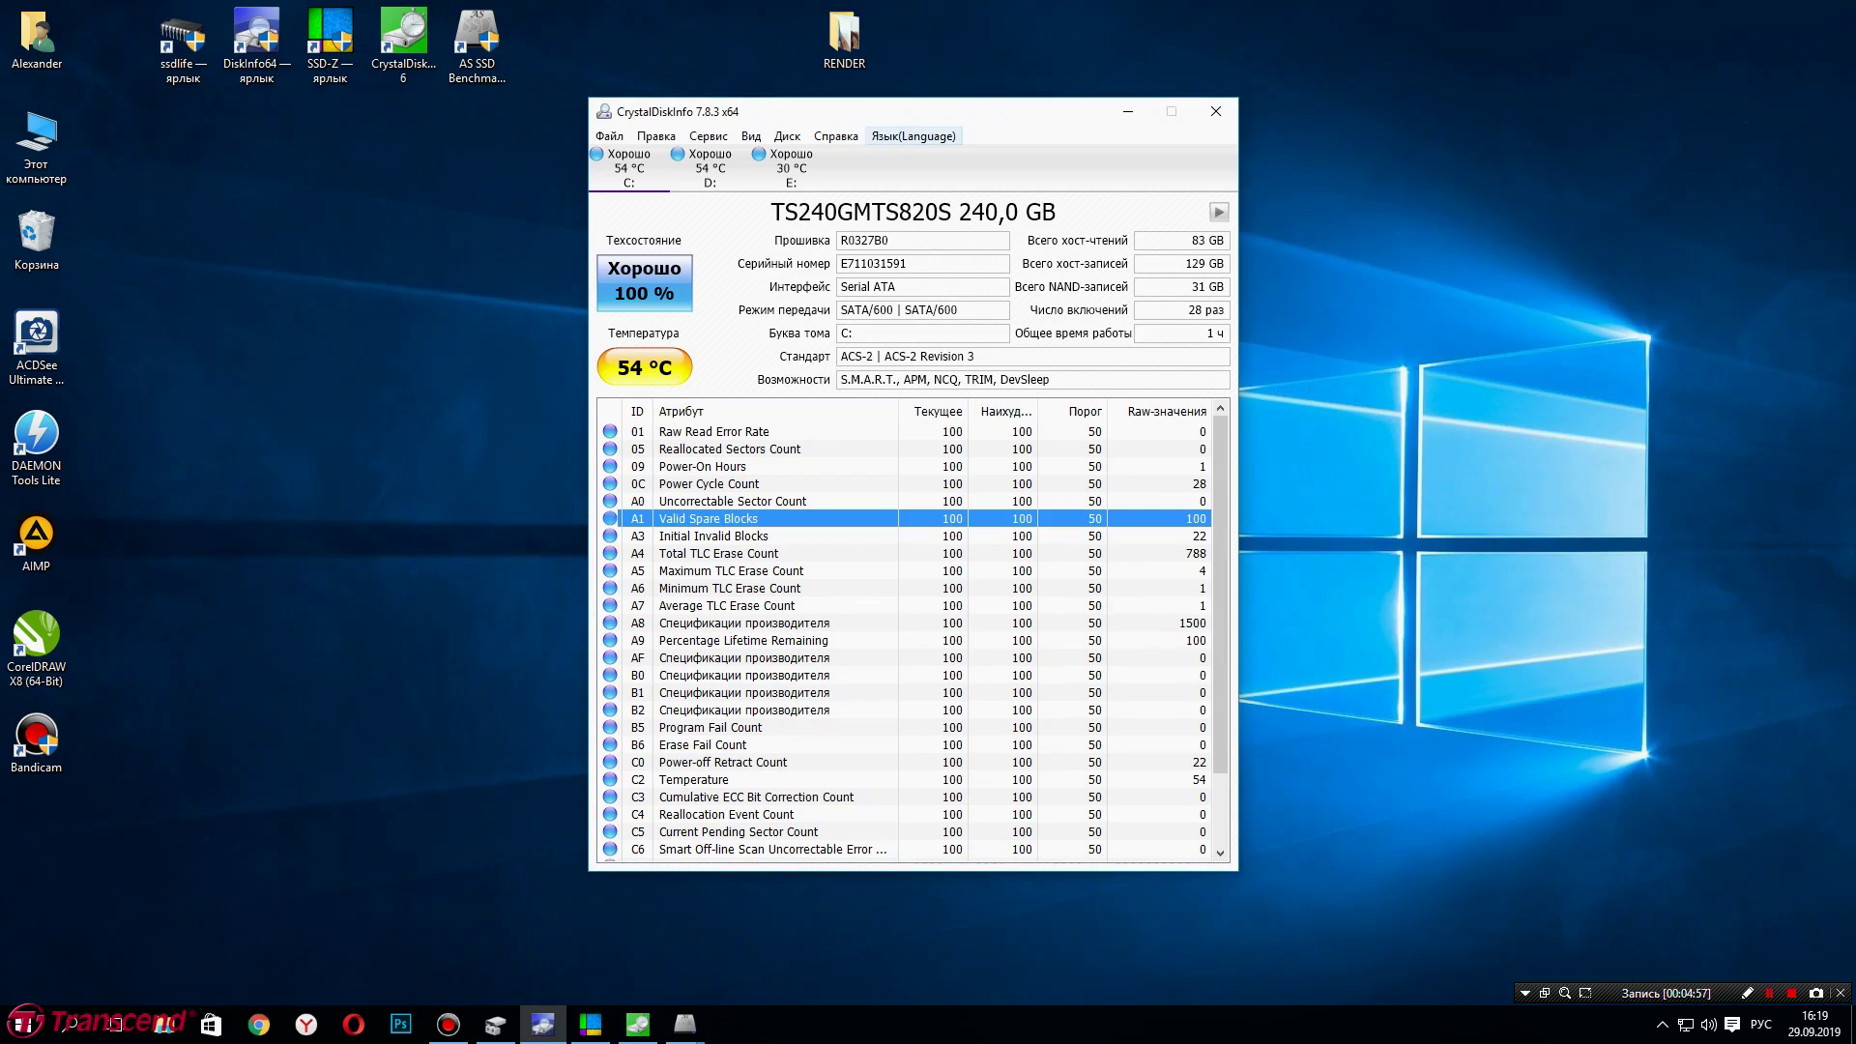
Move CrystalDiskInfo aside and open the D: volume in File Explorer.
left_click_drag(949, 115, 457, 116)
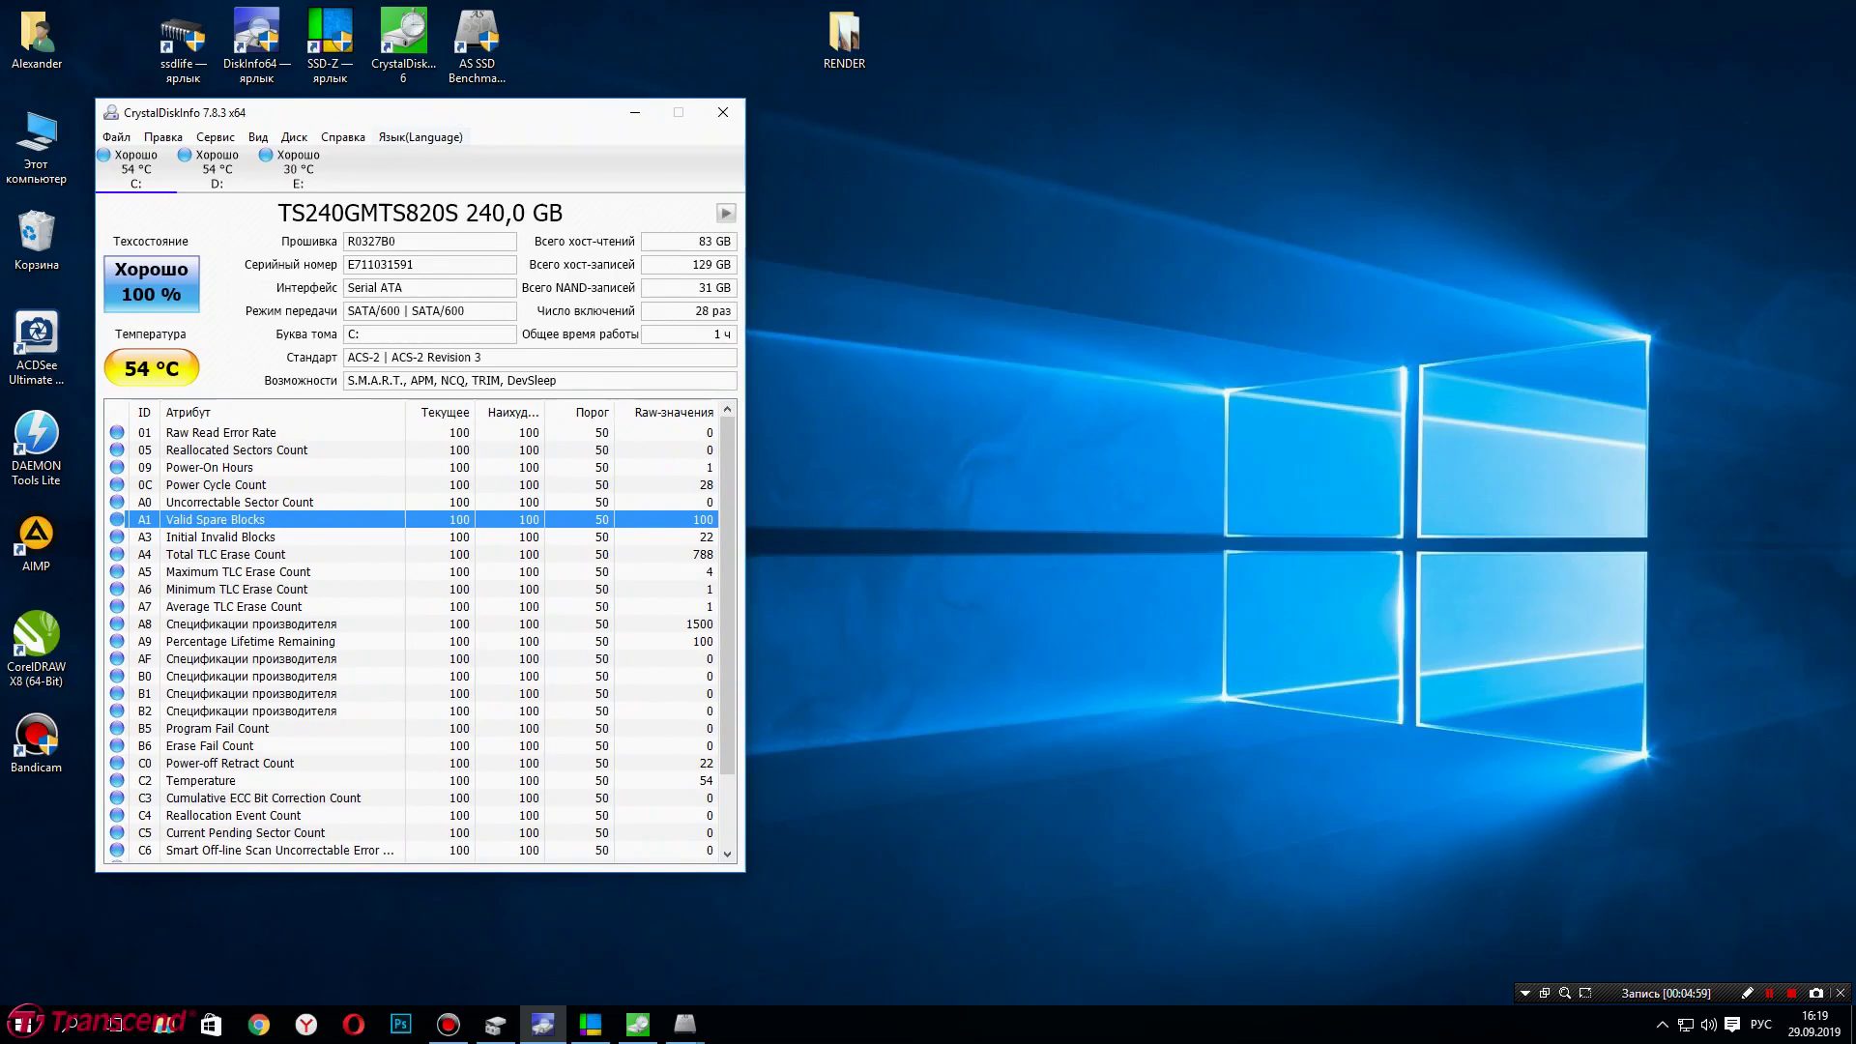
double_click(37, 143)
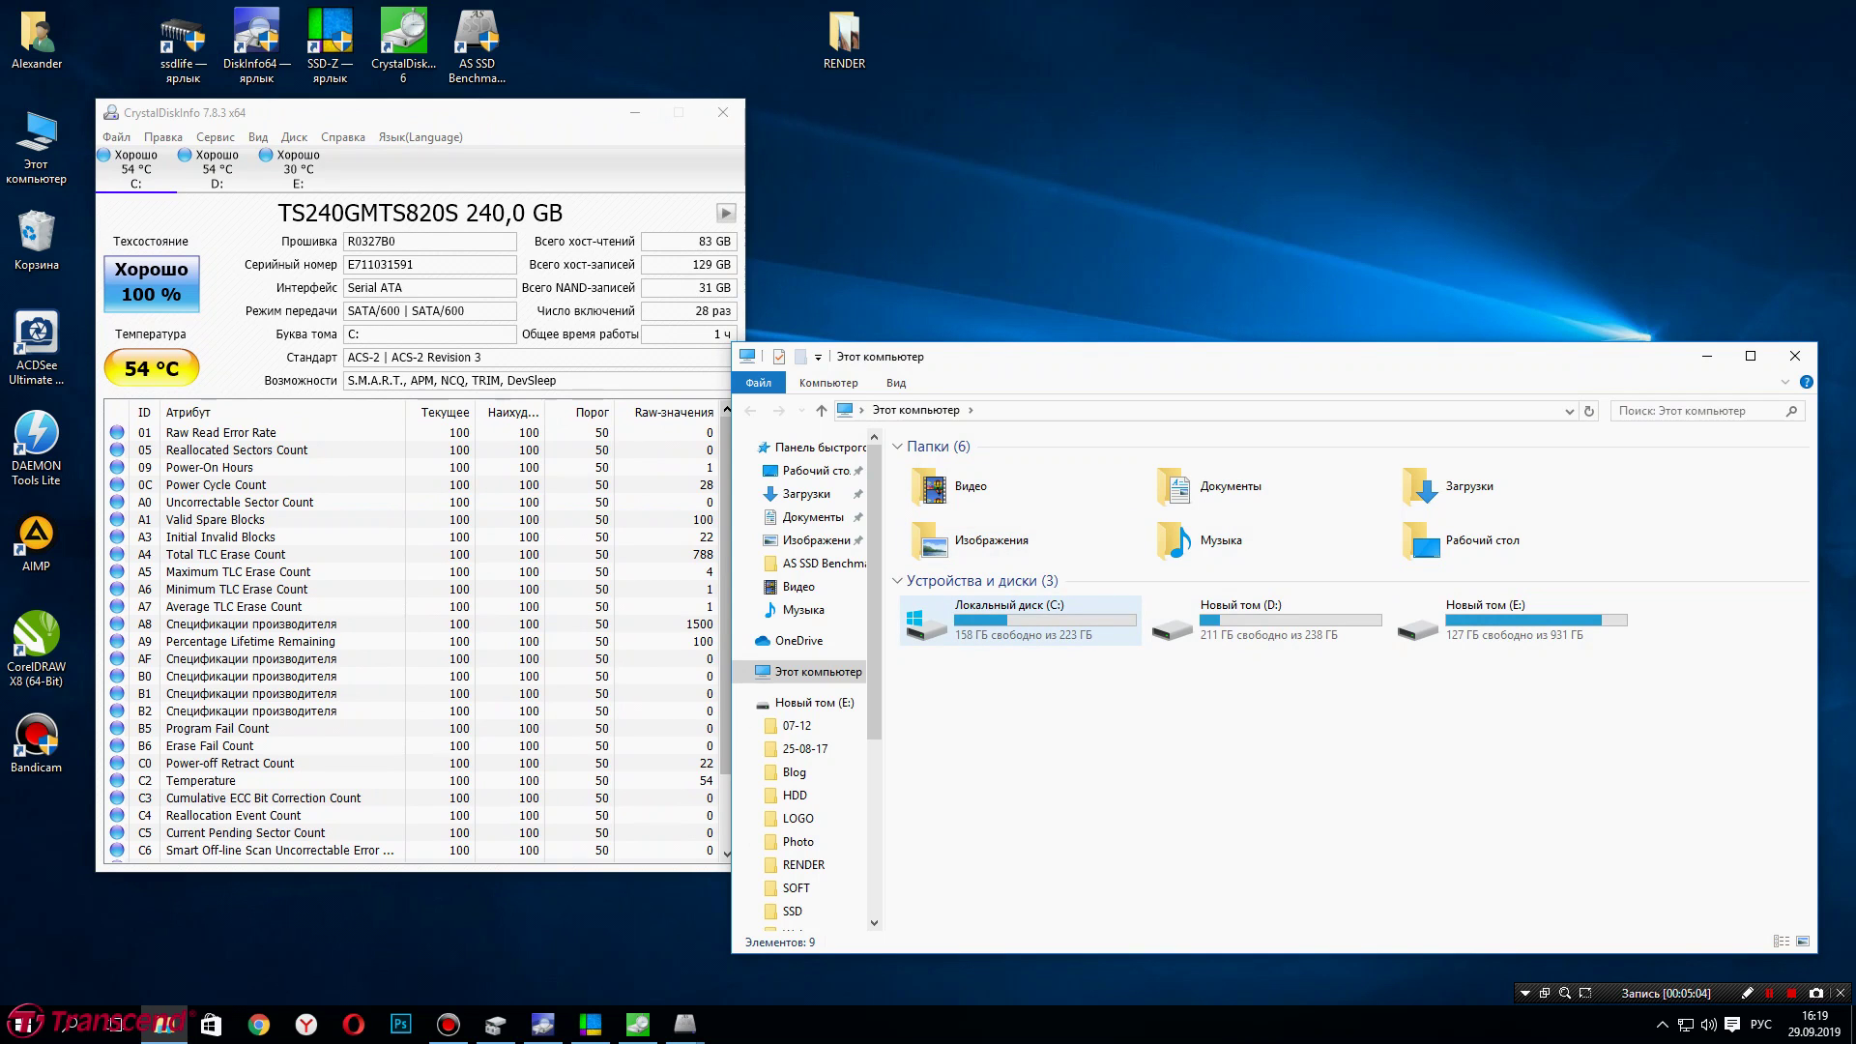
double_click(1267, 618)
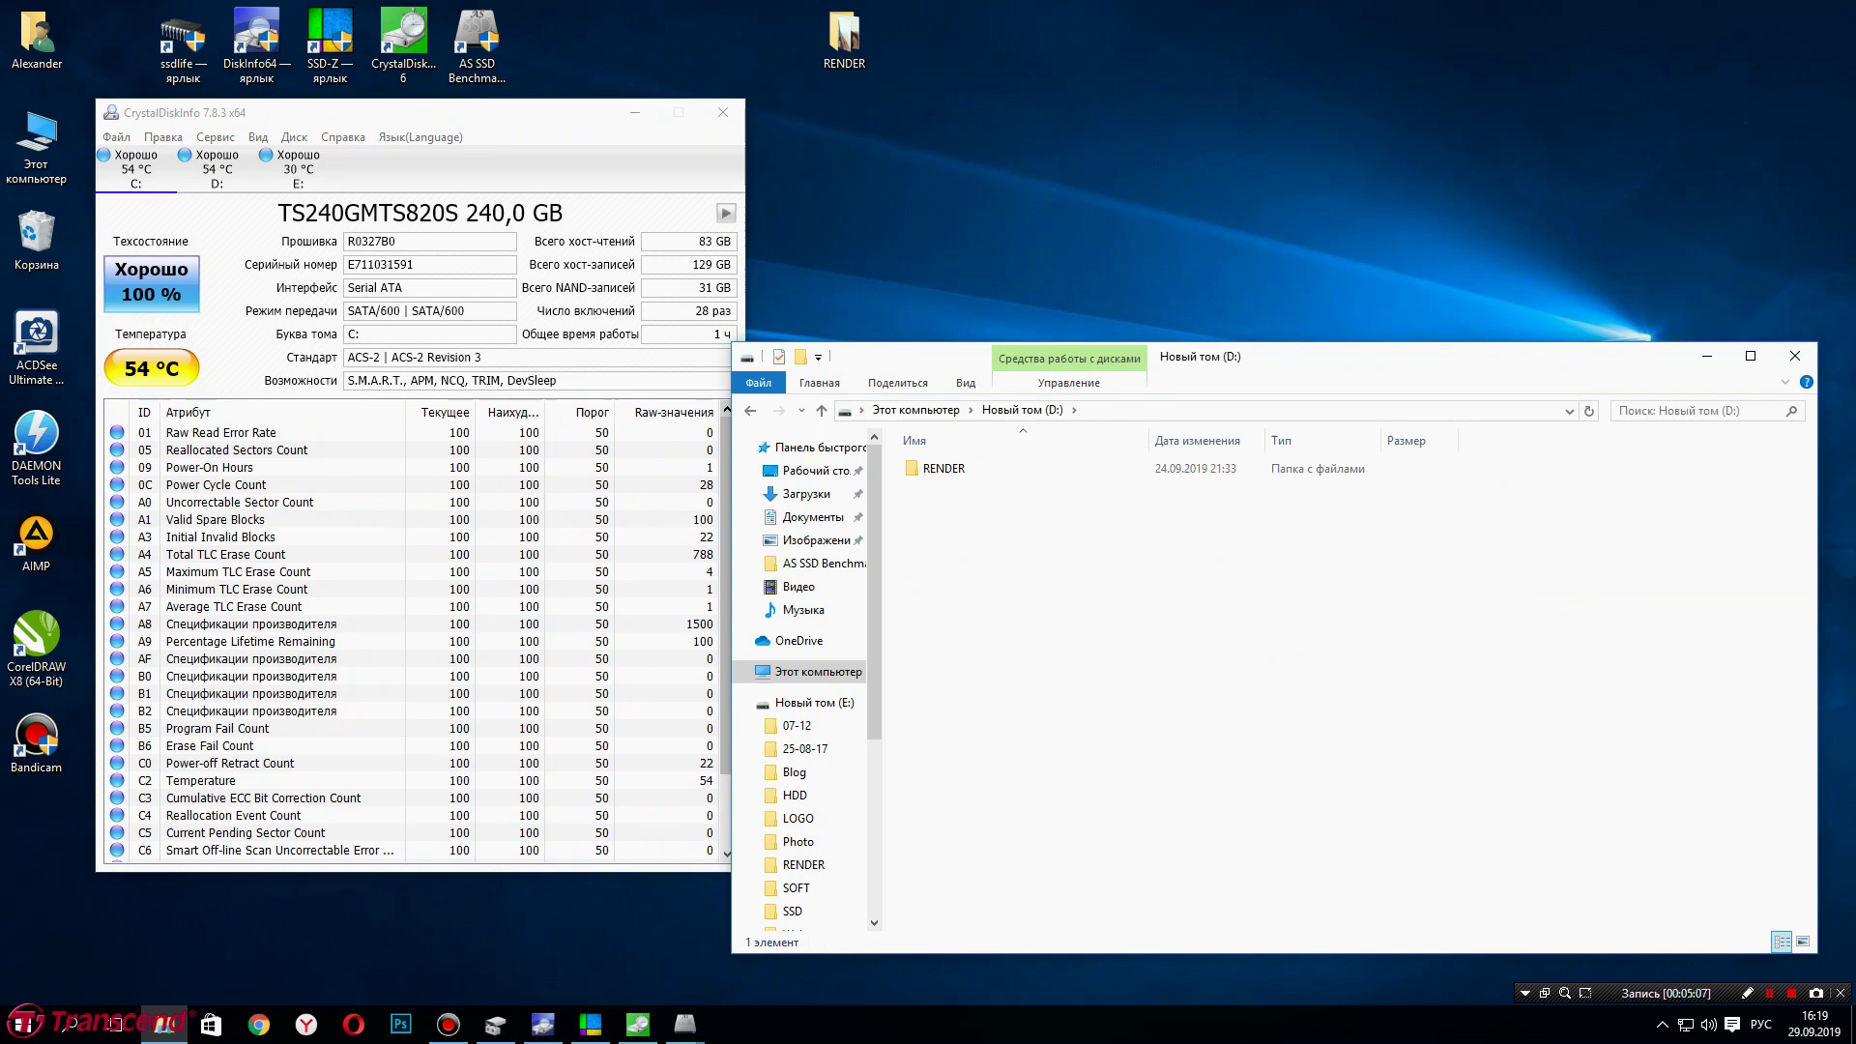
Move the D: window aside, create a new folder on the desktop with the default name and open it beside CrystalDiskInfo.
left_click_drag(1291, 367, 1853, 58)
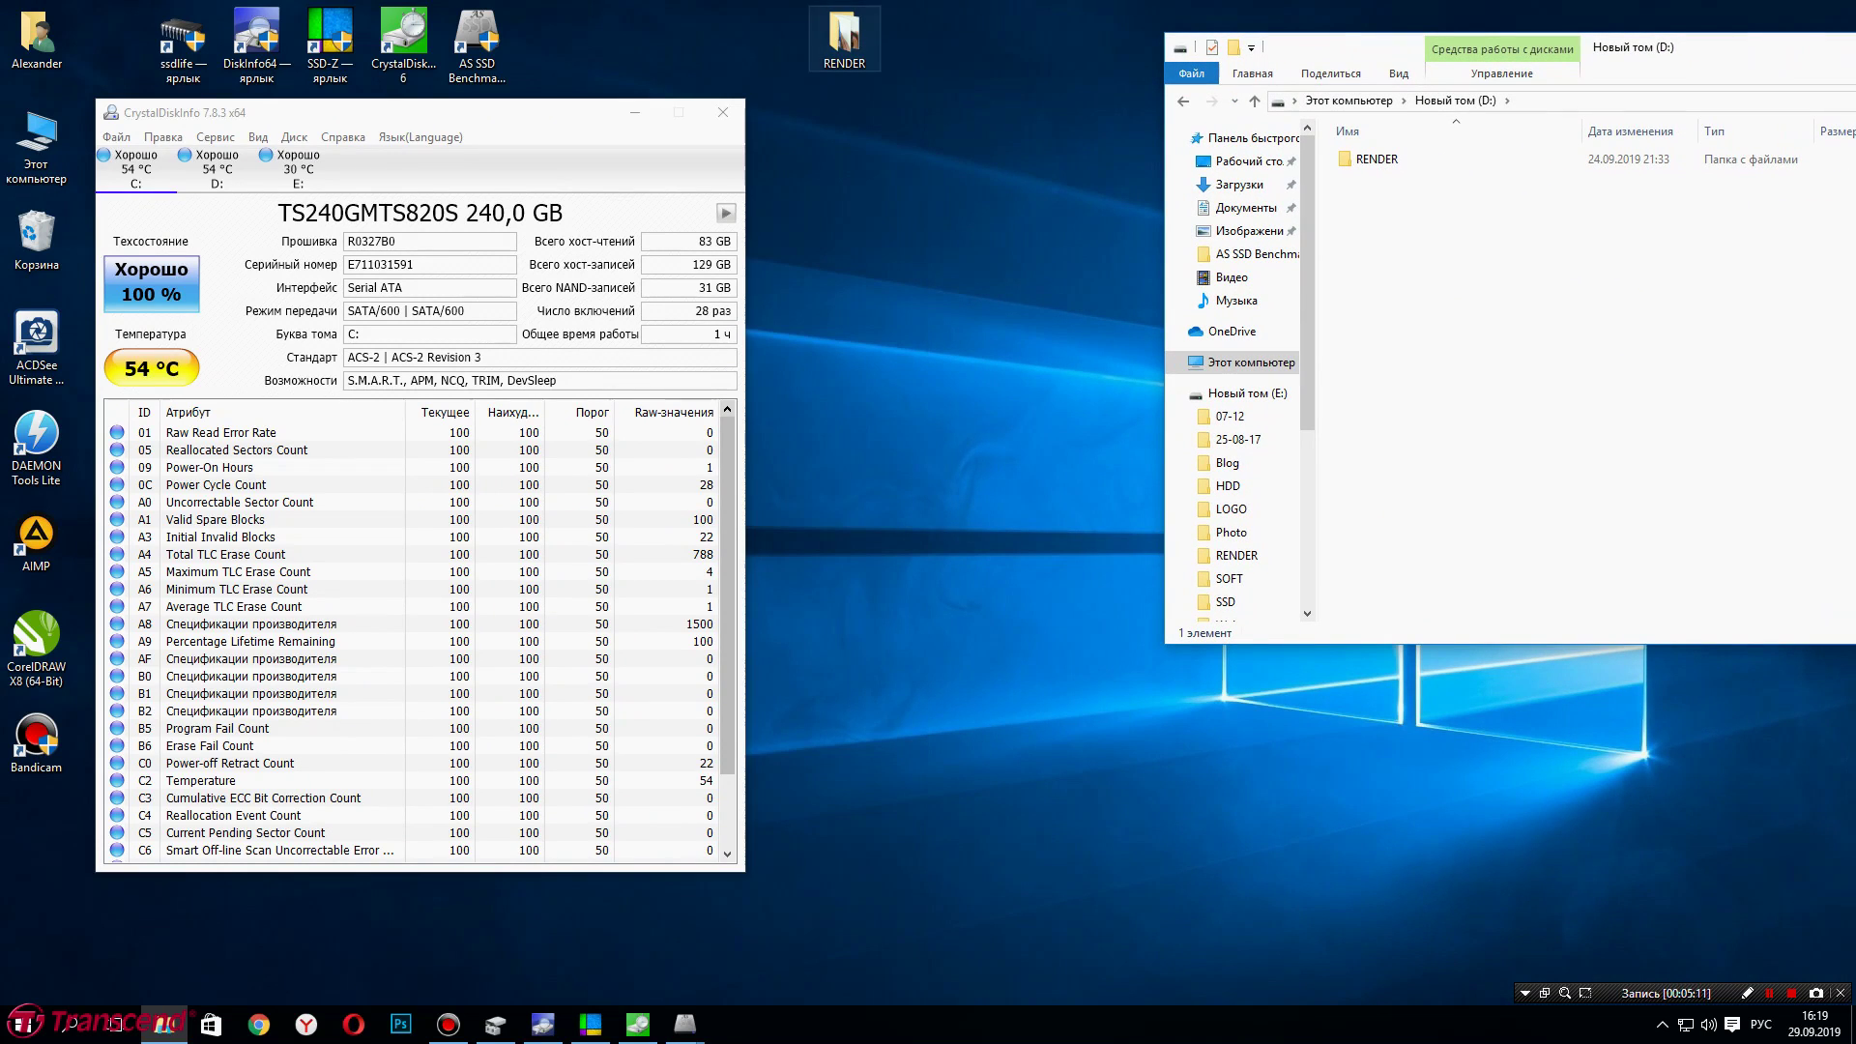
left_click(844, 39)
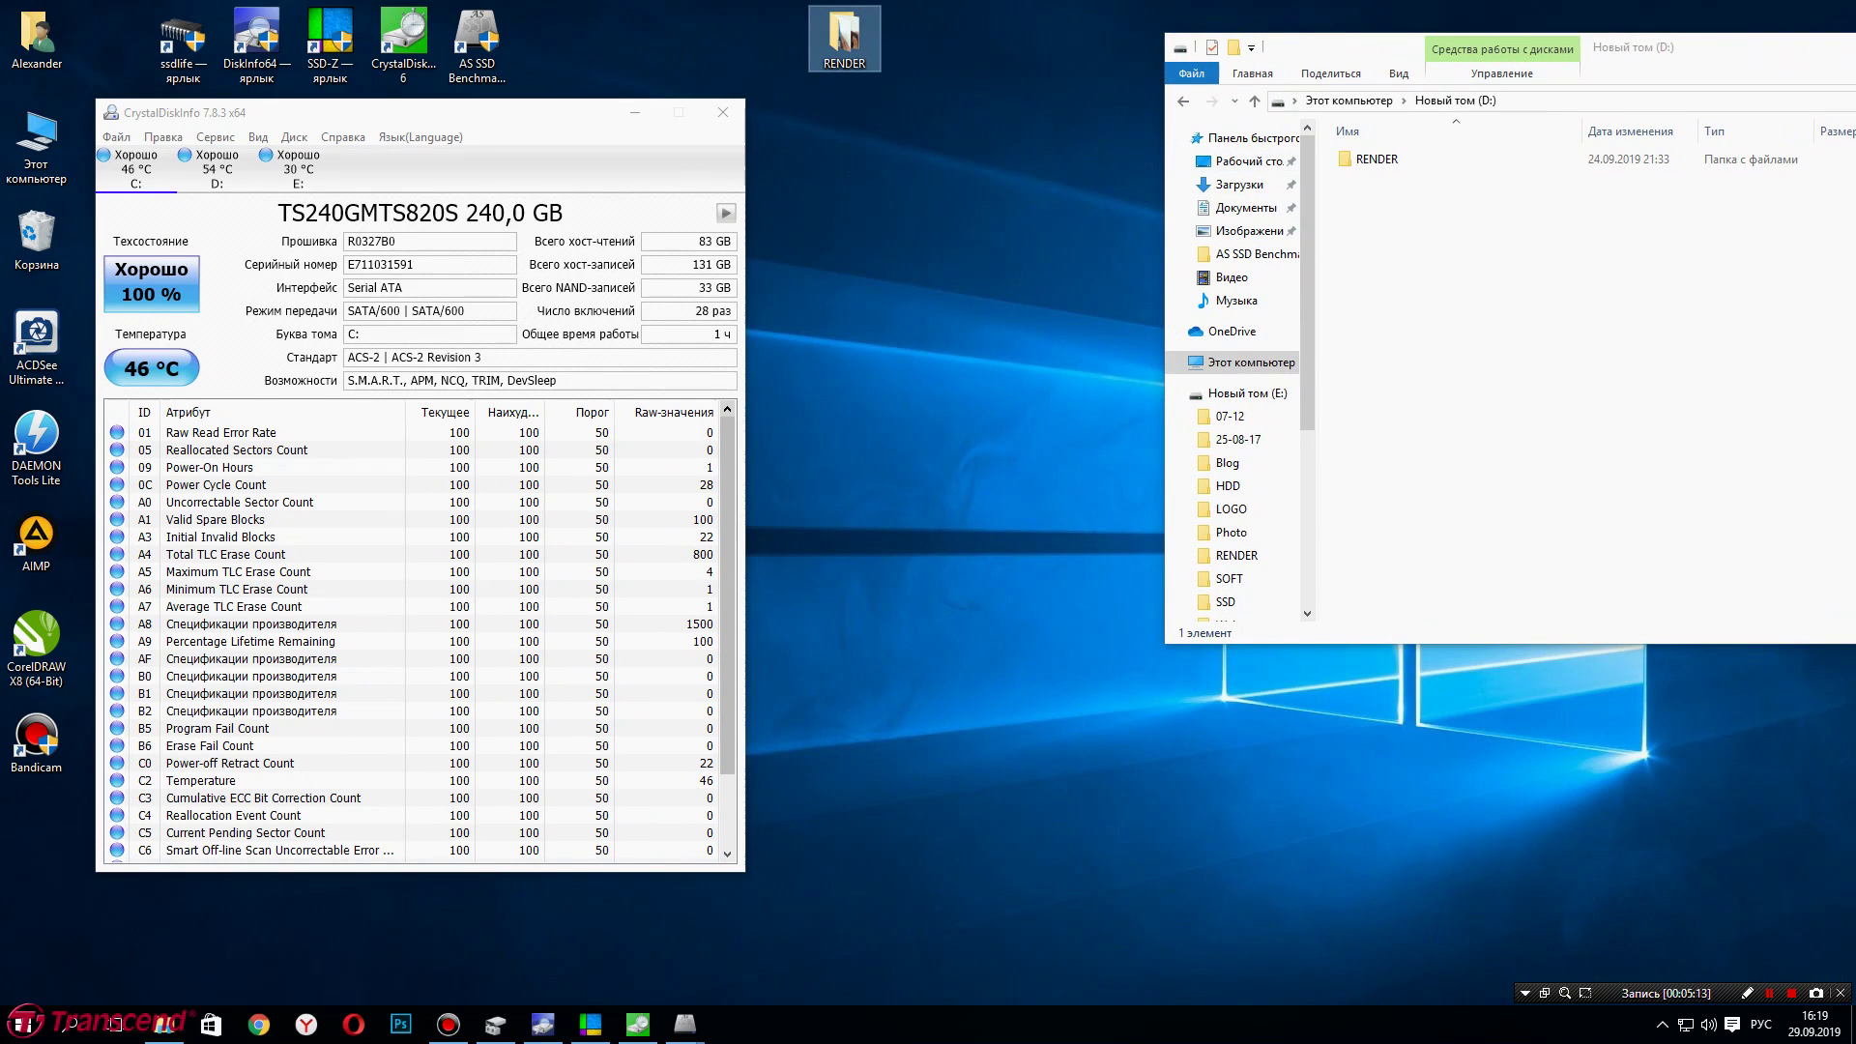
right_click(945, 54)
mouse_move(1063, 237)
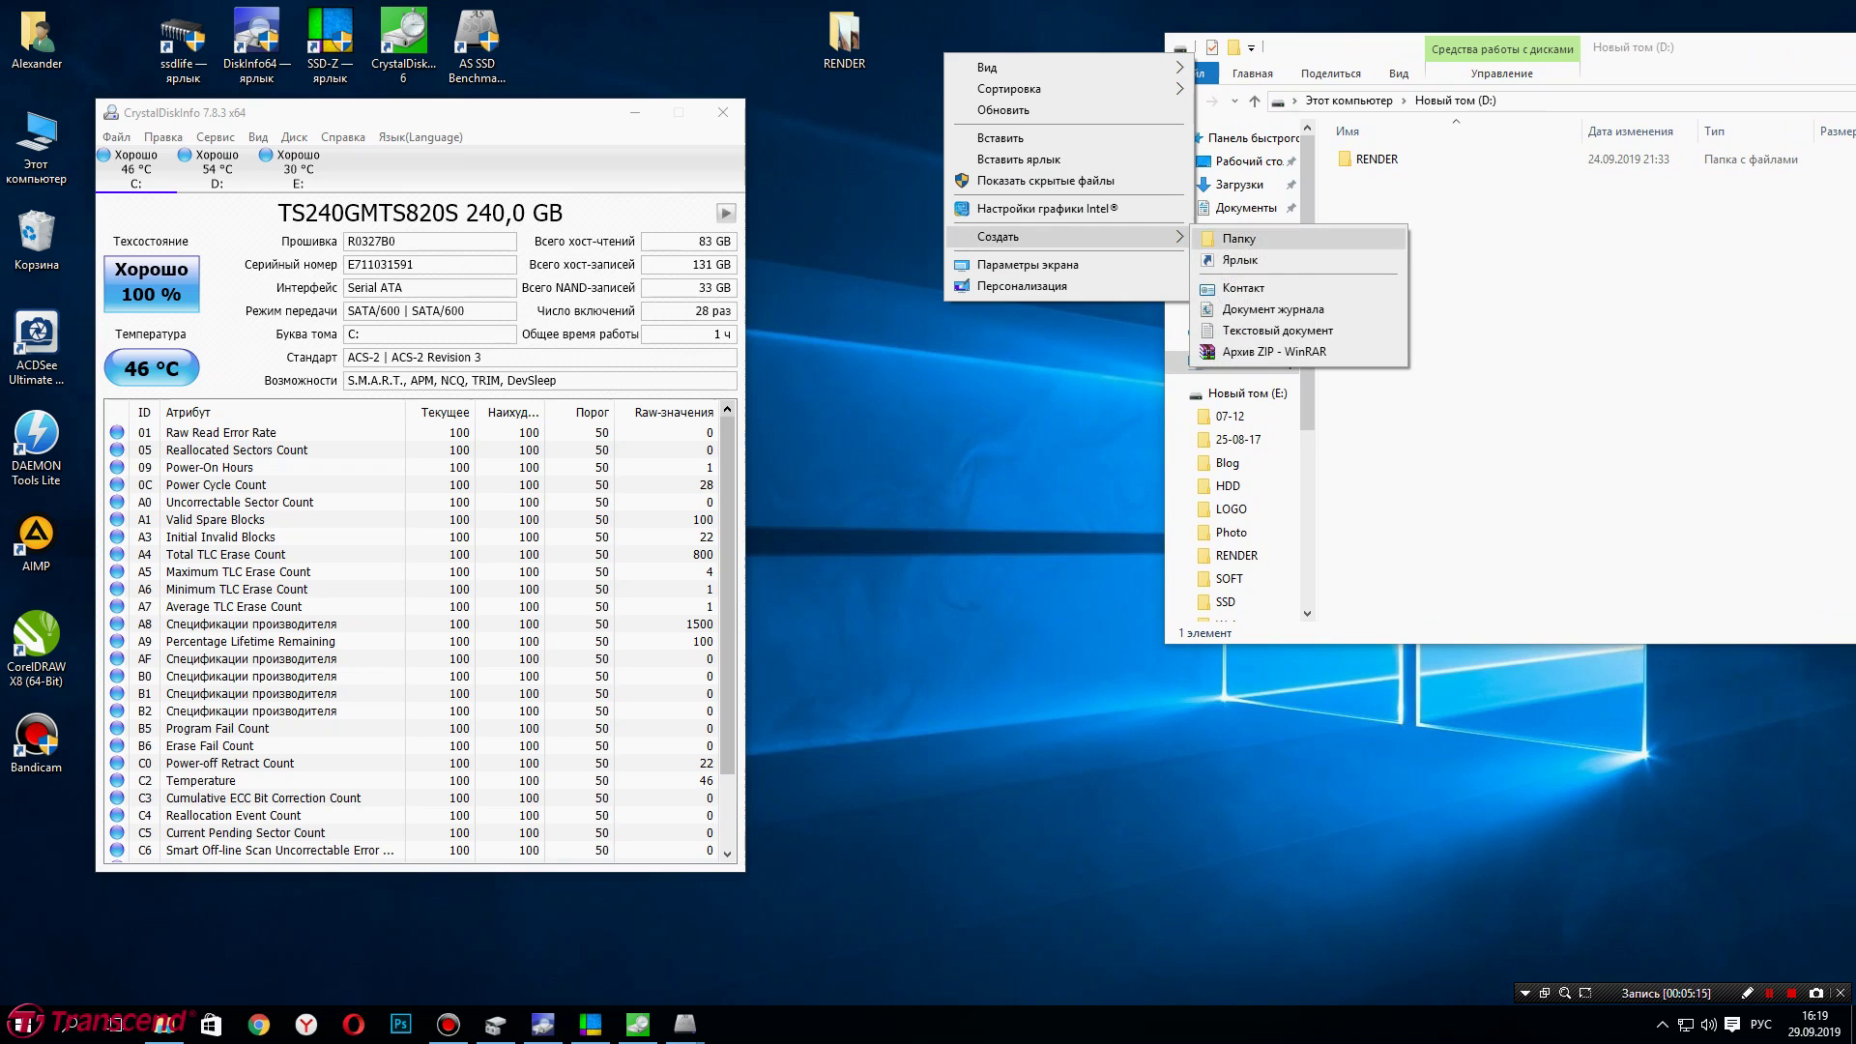
left_click(1242, 238)
key("Return")
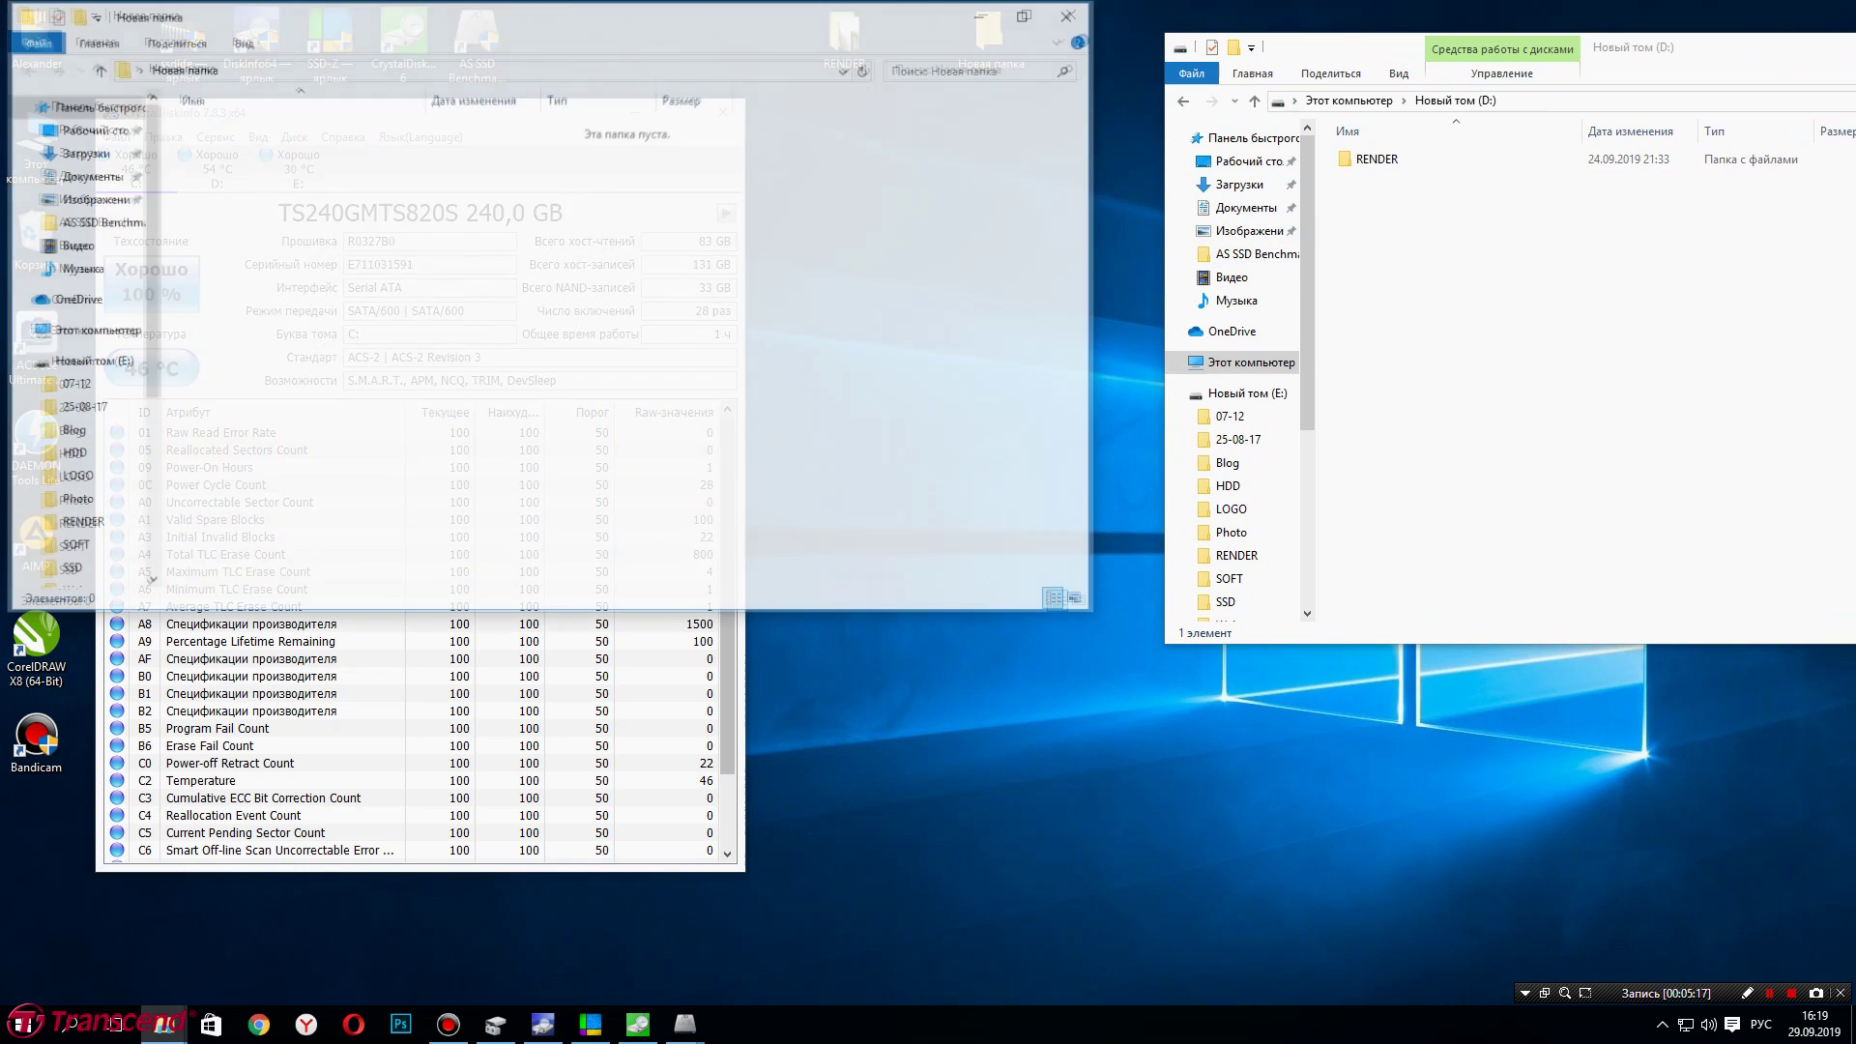
left_click_drag(1517, 277, 1693, 284)
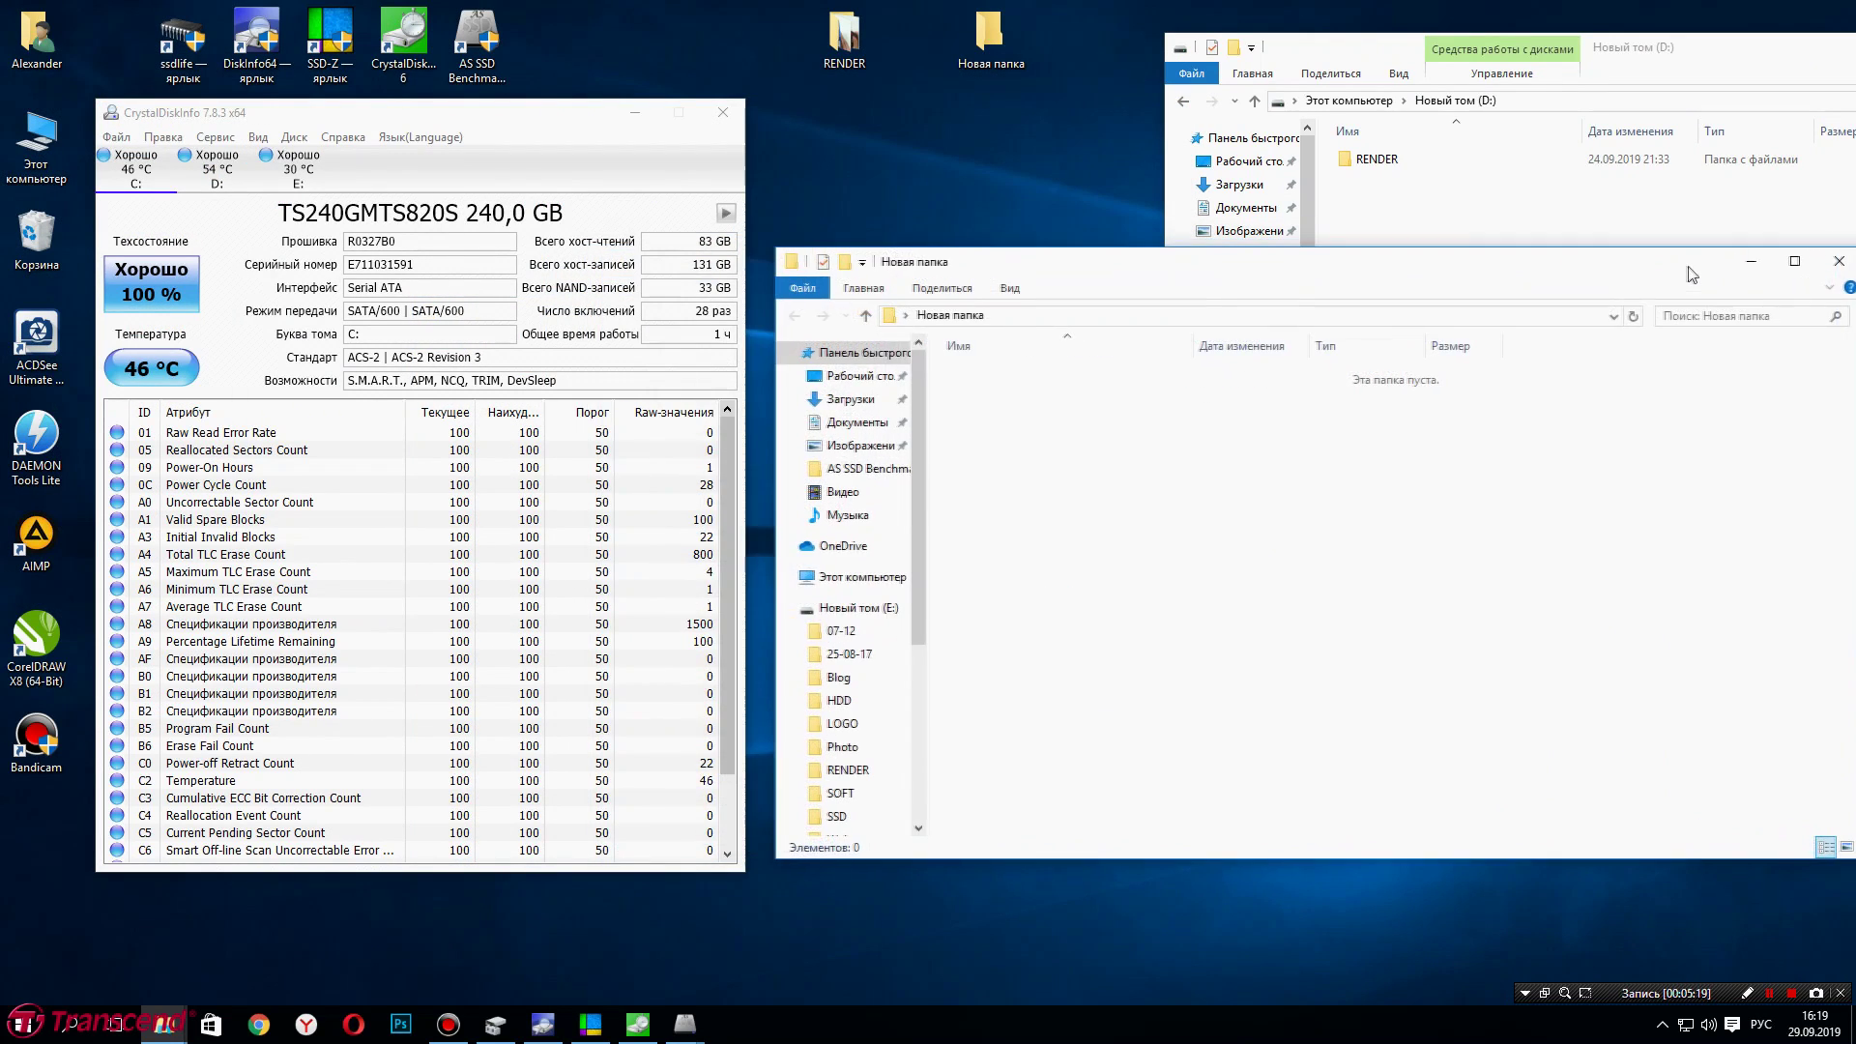
Copy the RENDER folder from D: into the new desktop folder and place the copy progress window over the destination.
left_click_drag(1376, 159, 1138, 491)
left_click_drag(387, 252, 1100, 457)
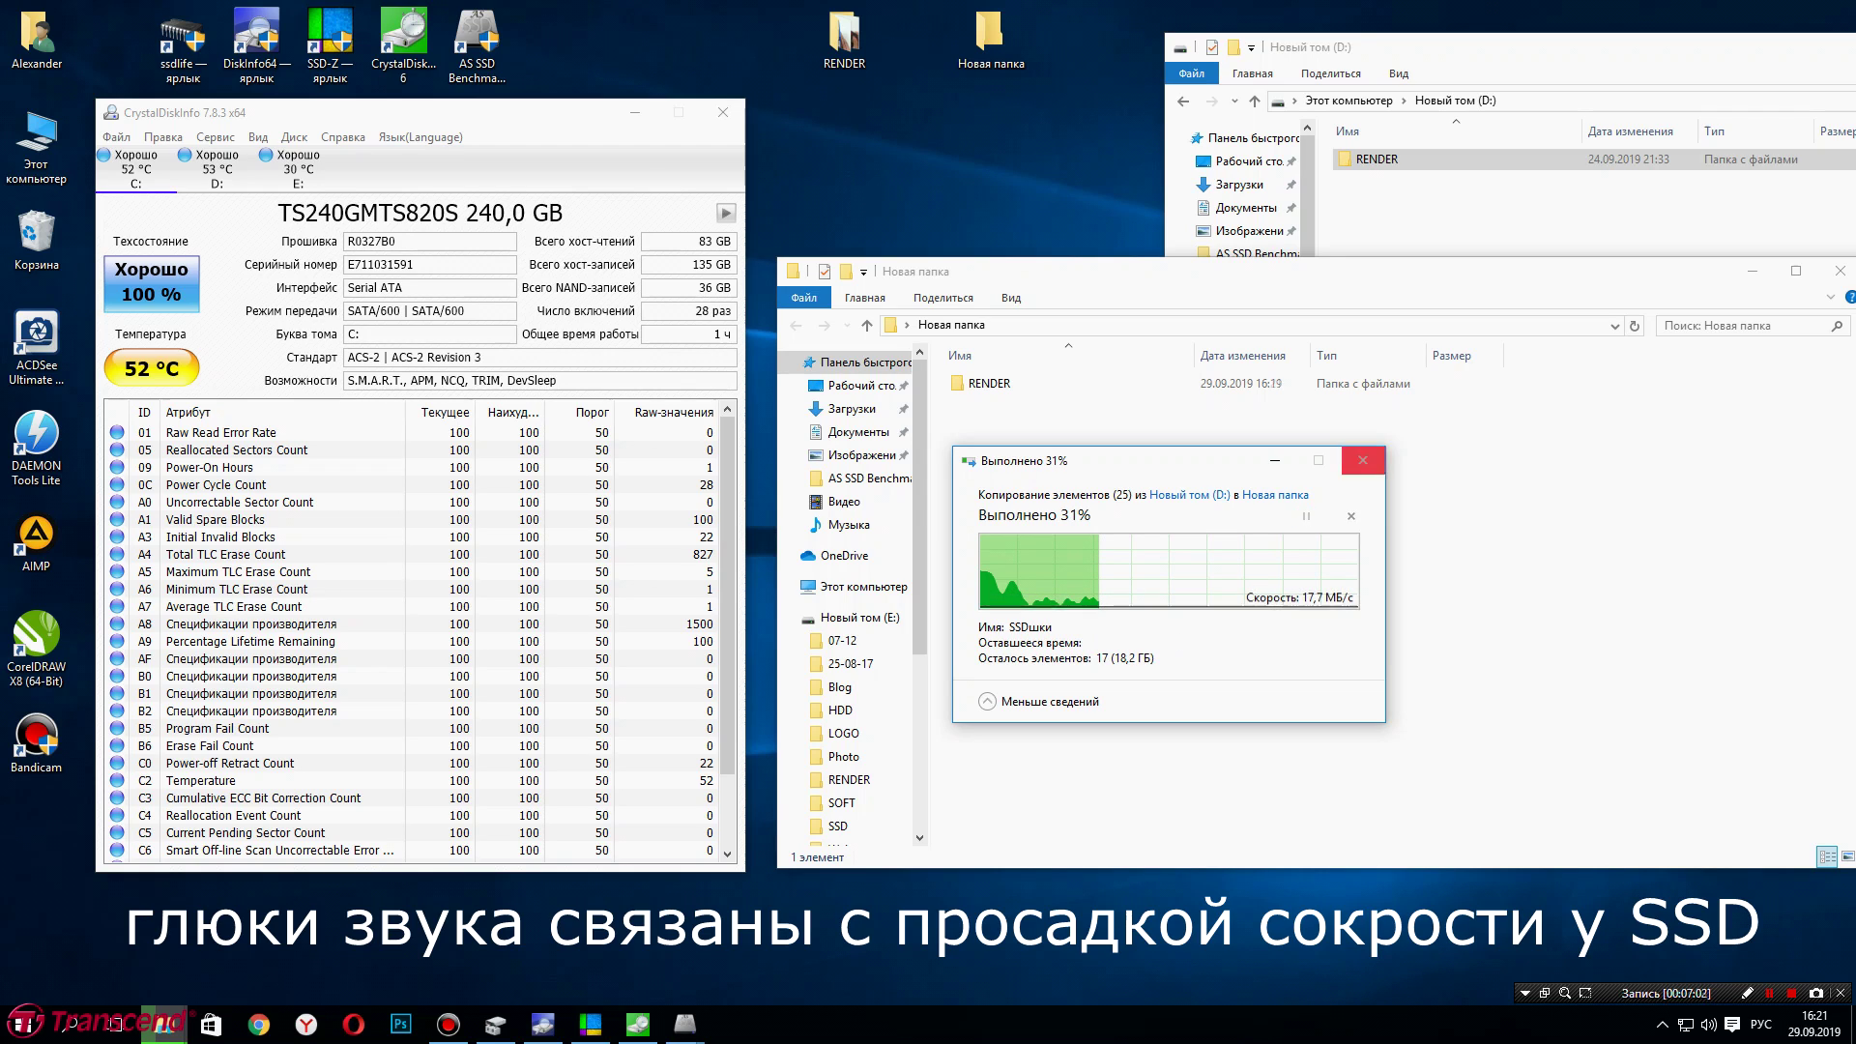
Cancel the running copy and permanently delete the partial RENDER folder from Новая папка.
left_click(1363, 460)
left_click(988, 383)
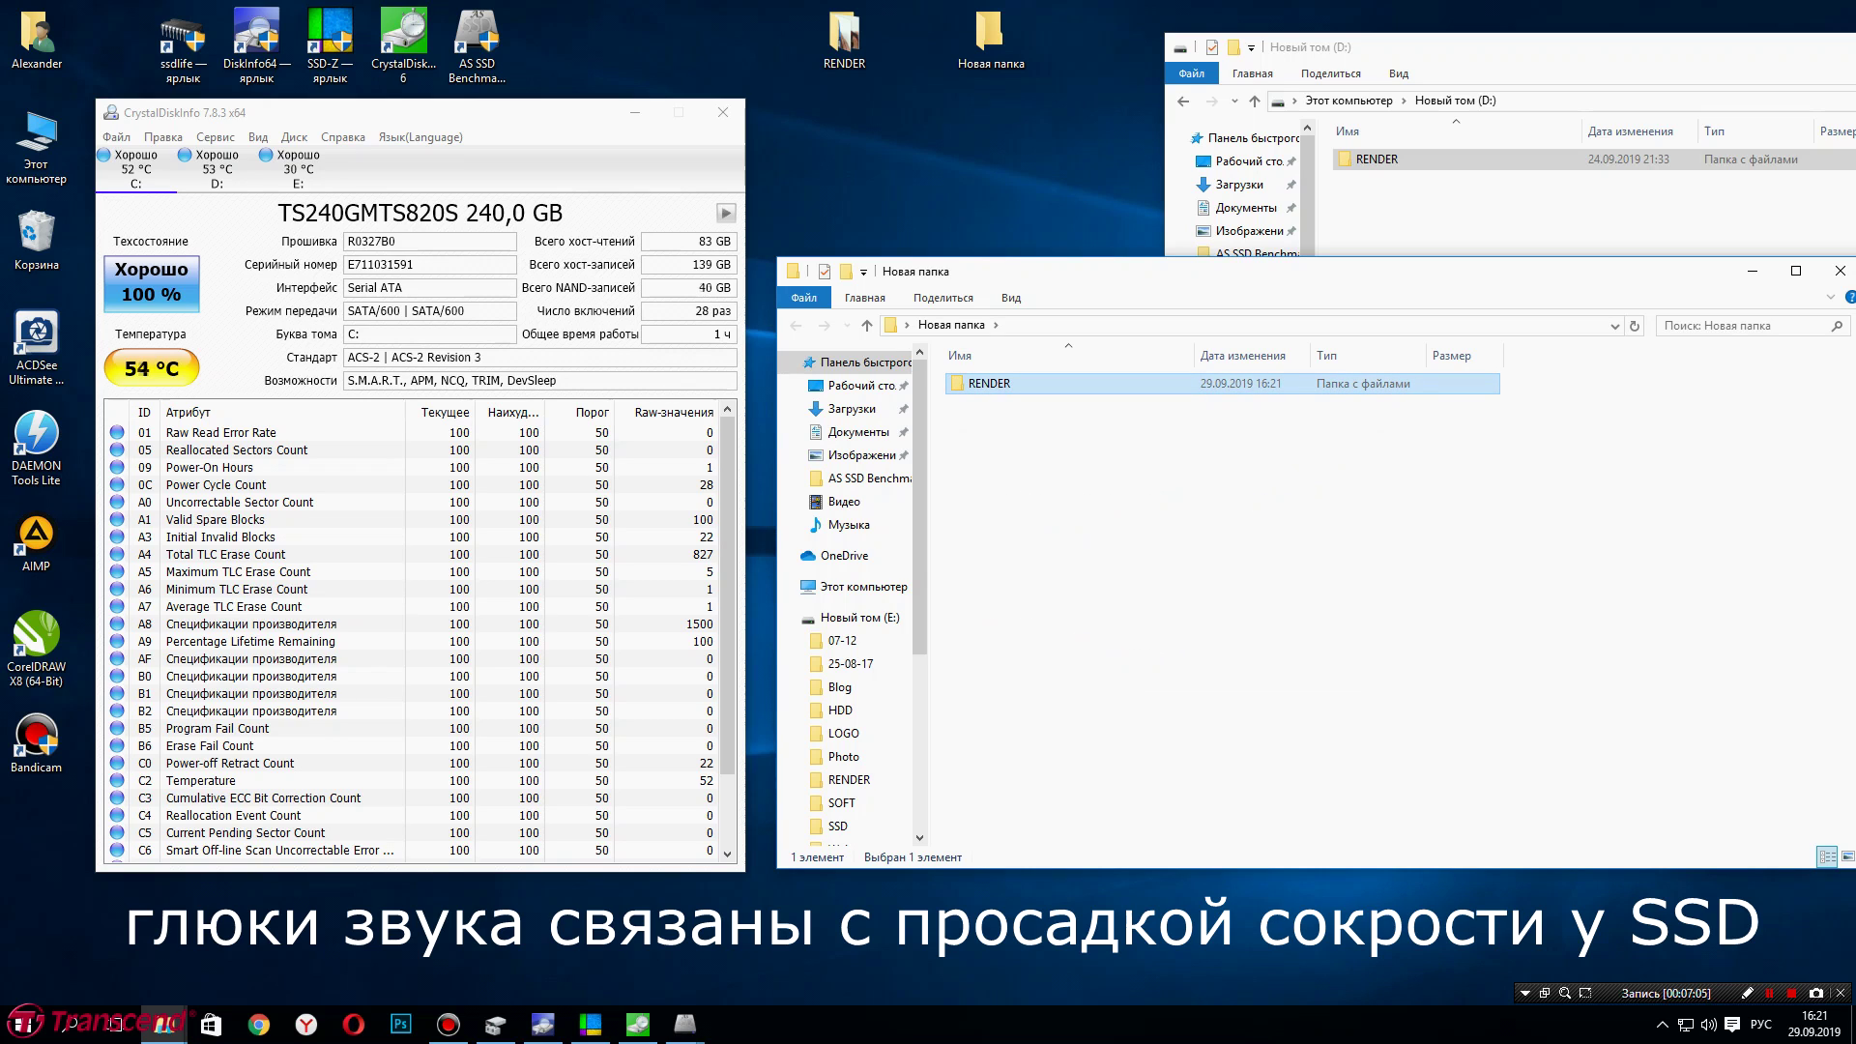
key("shift+Delete")
key("Return")
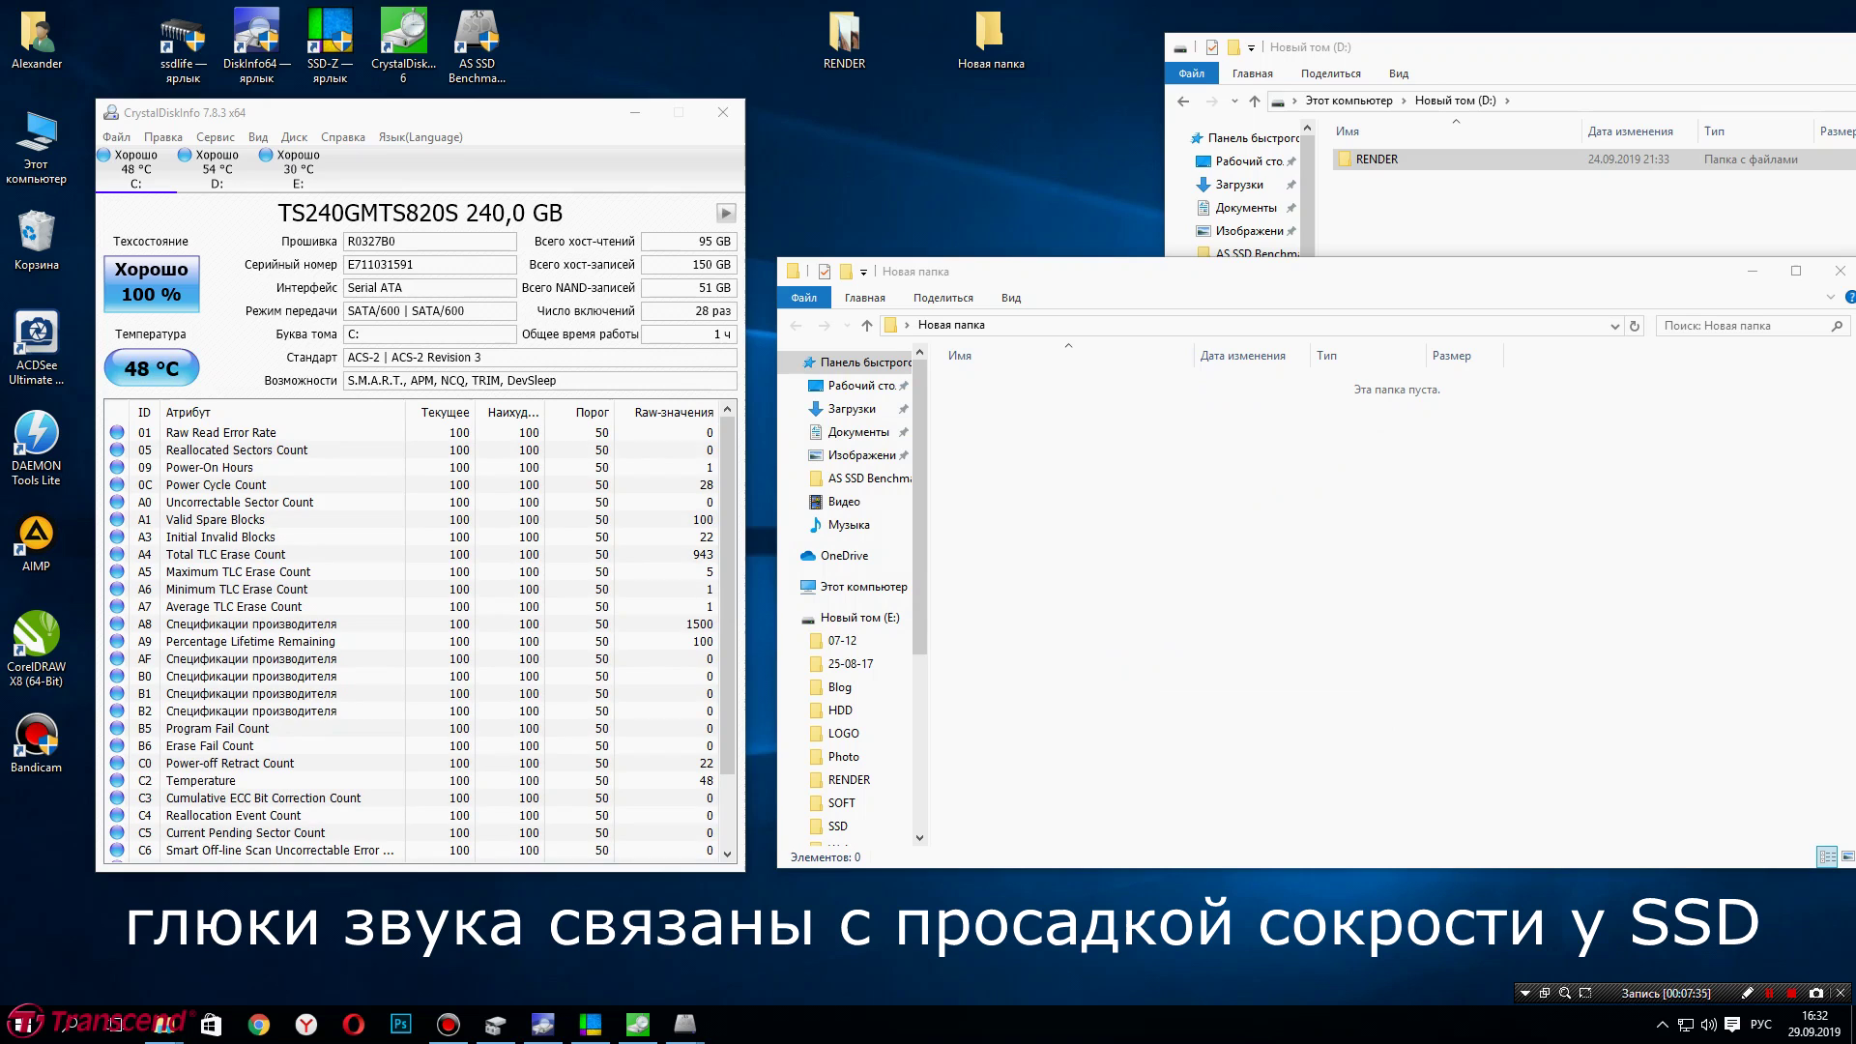
Start copying the RENDER folder from D: into the emptied Новая папка again.
left_click_drag(1376, 159, 1145, 425)
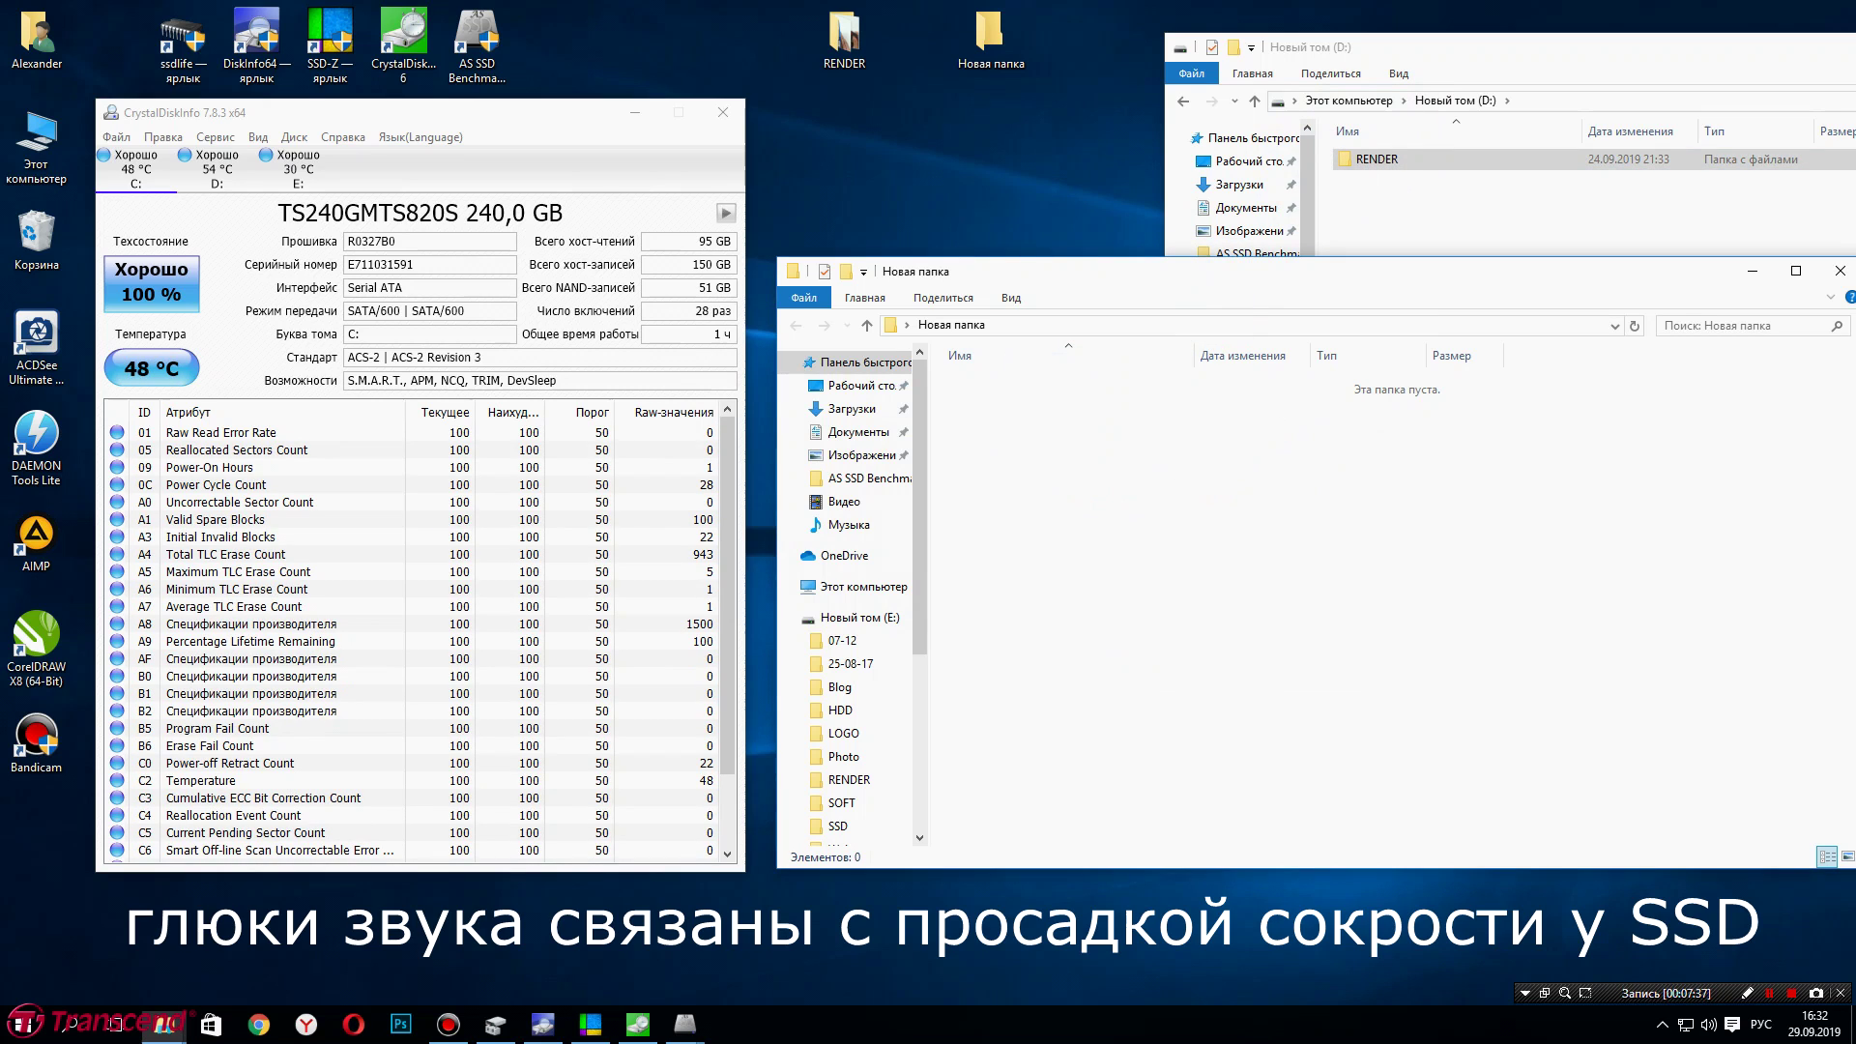